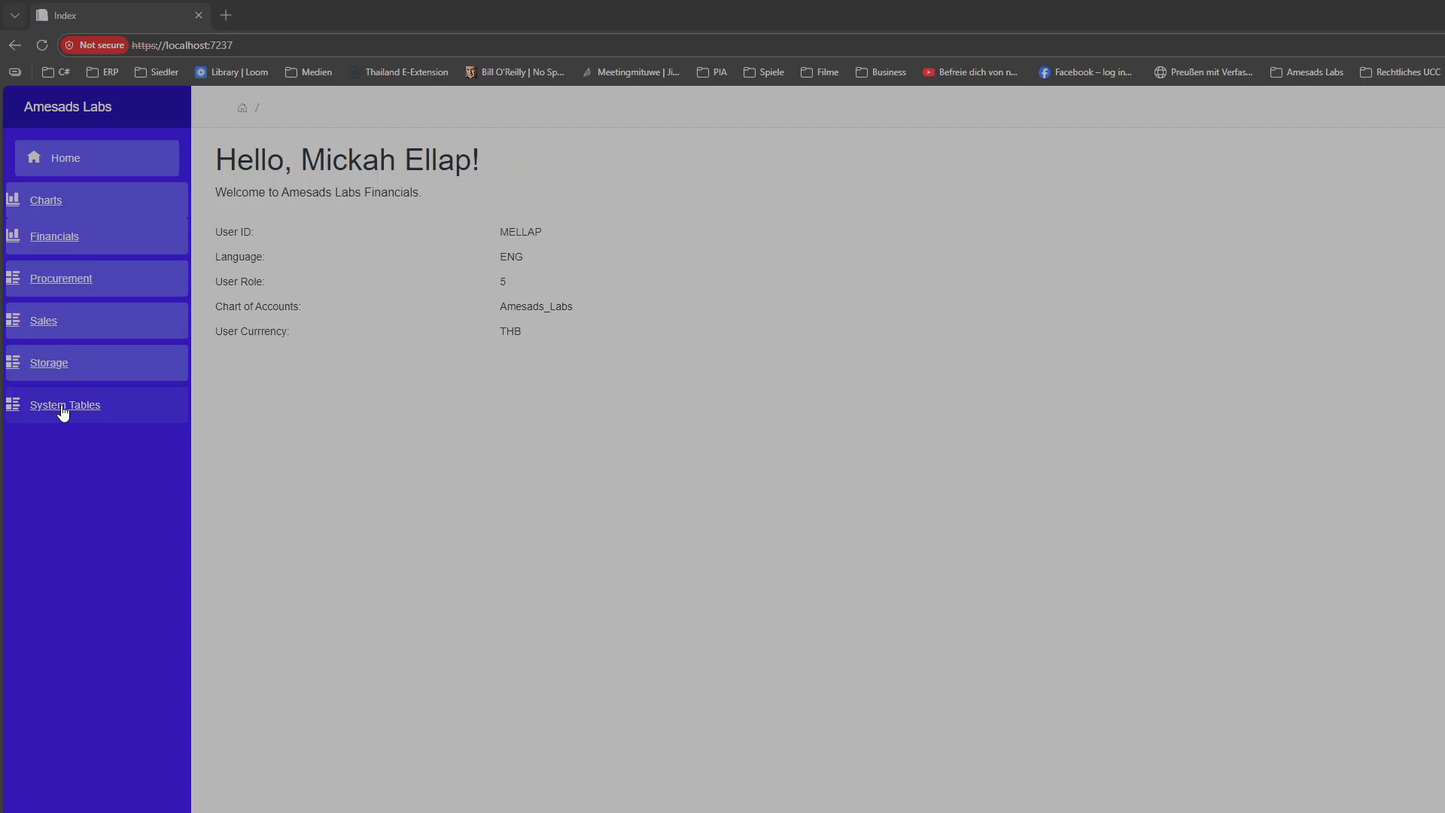
# Step: Open the company data record of Amesads Labs in the system tables and view its company accounts
pyautogui.click(63, 410)
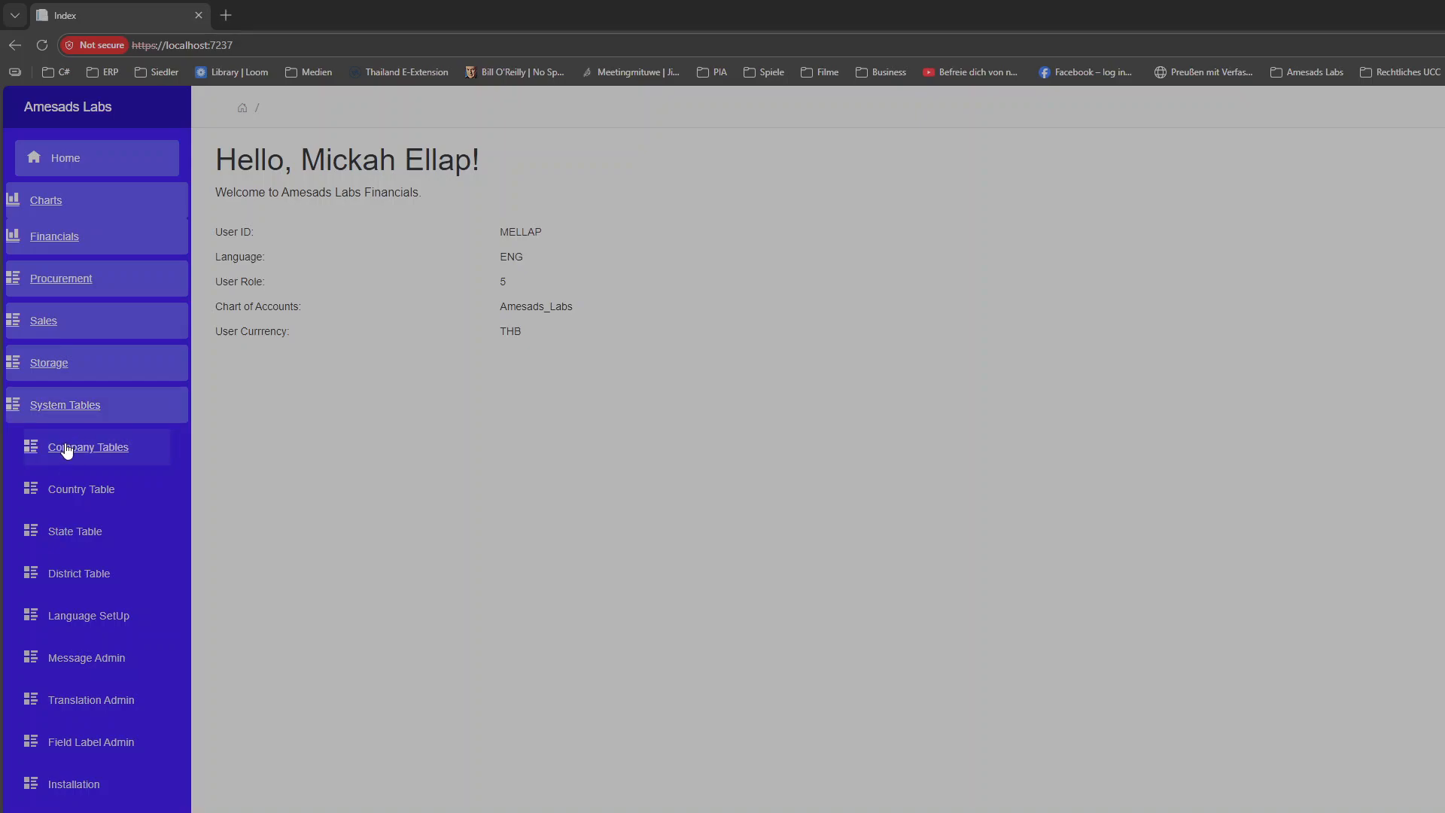
pyautogui.click(67, 449)
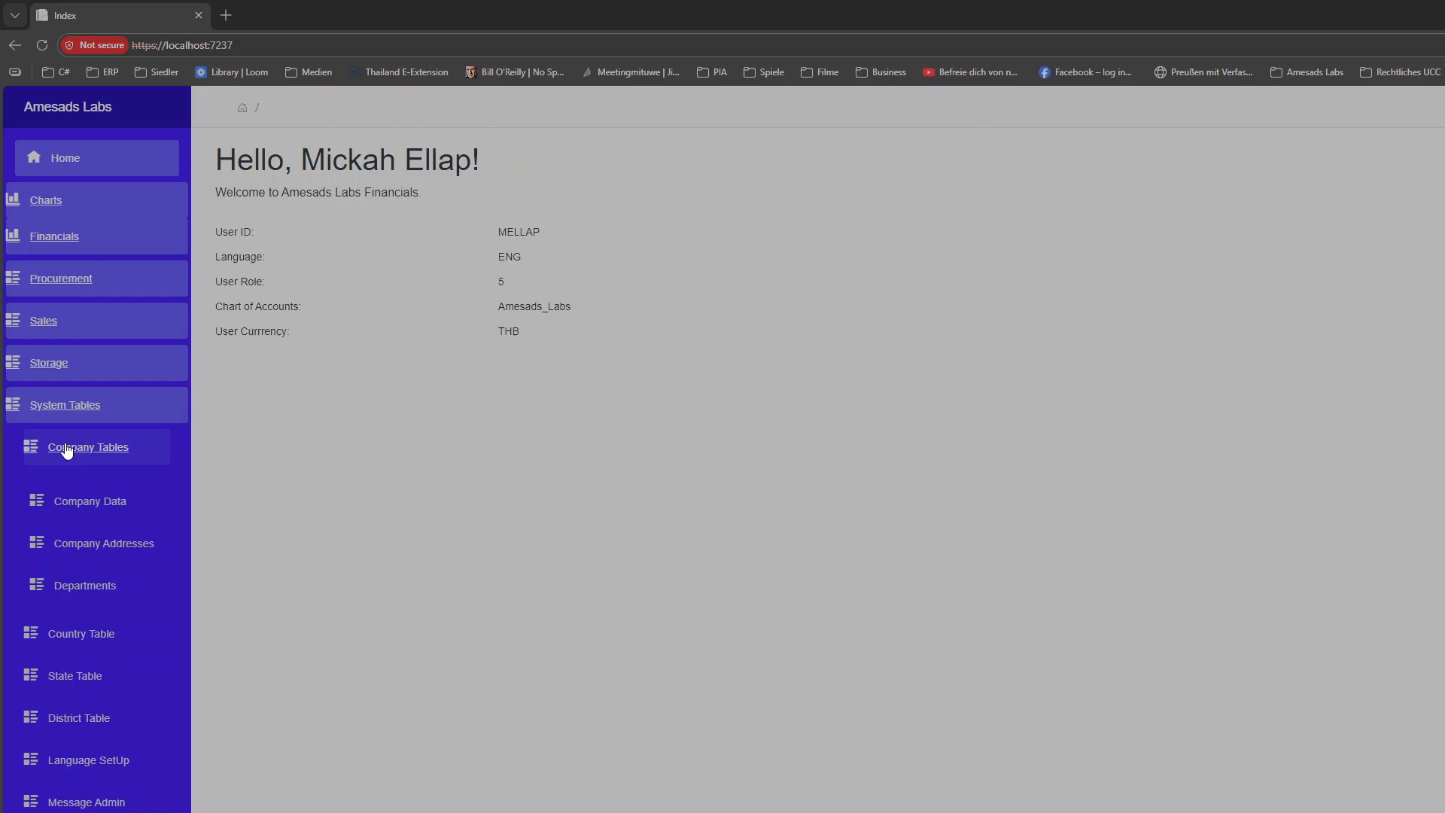
pyautogui.click(90, 504)
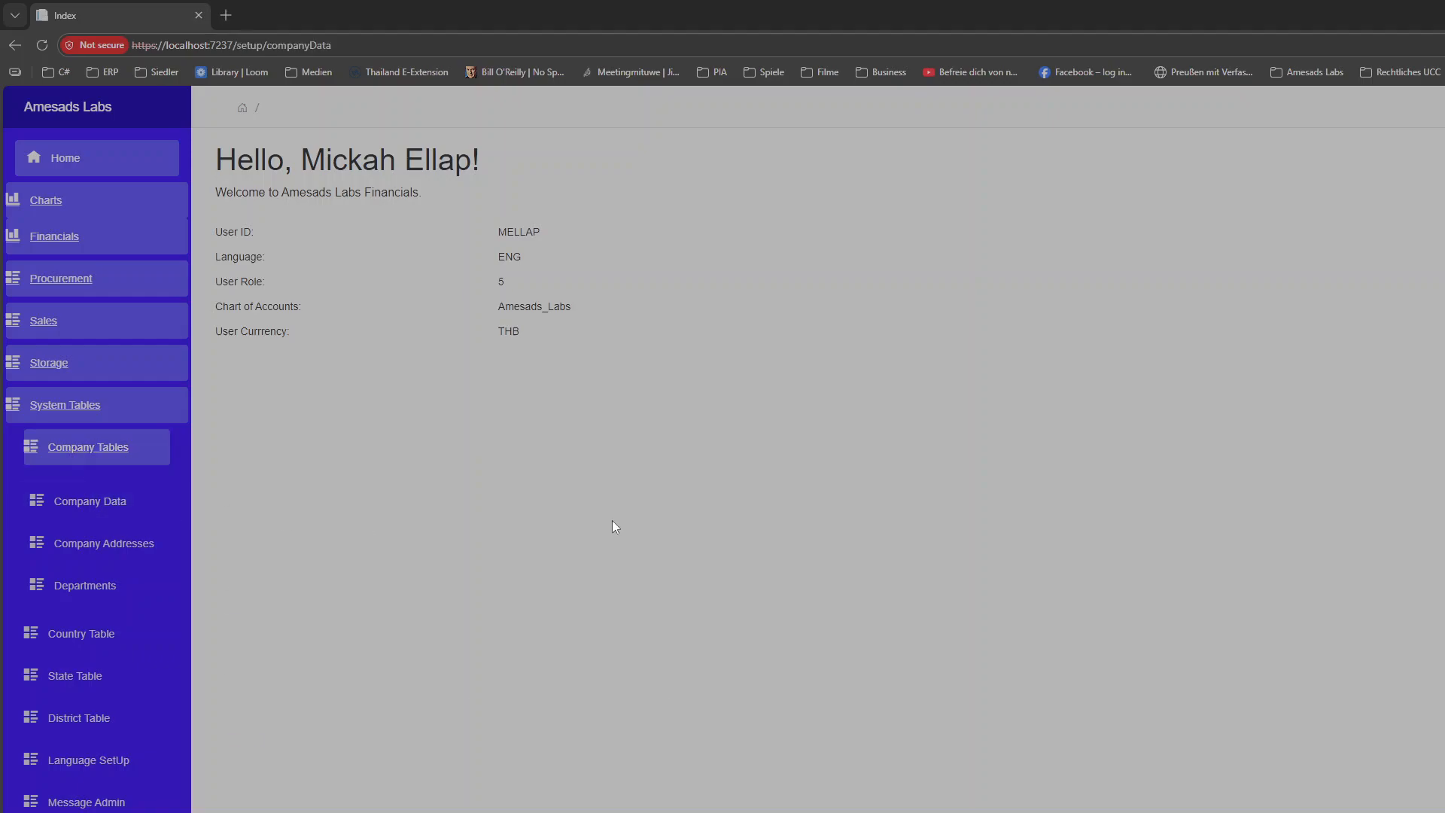
pyautogui.click(554, 239)
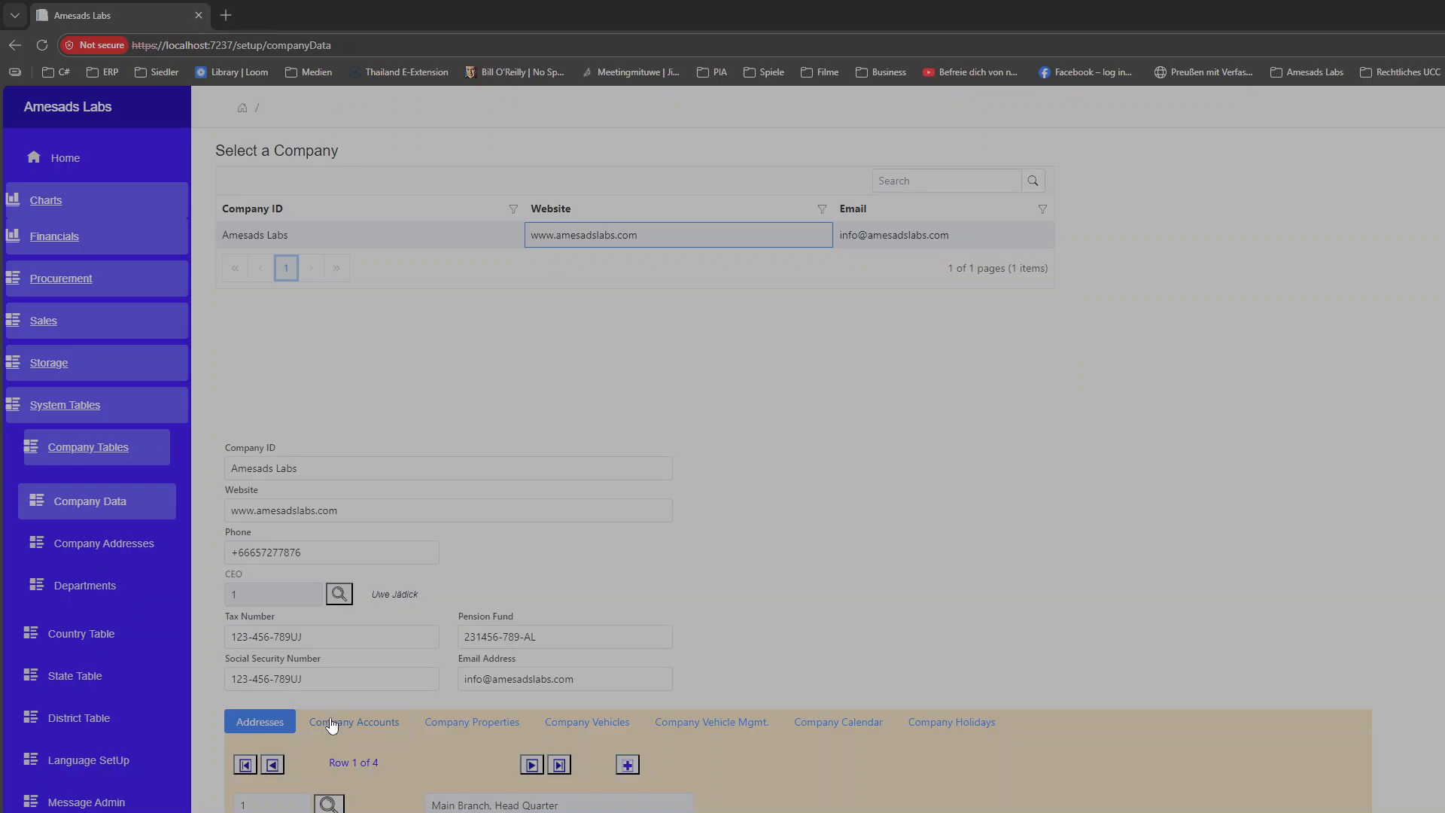
pyautogui.click(329, 724)
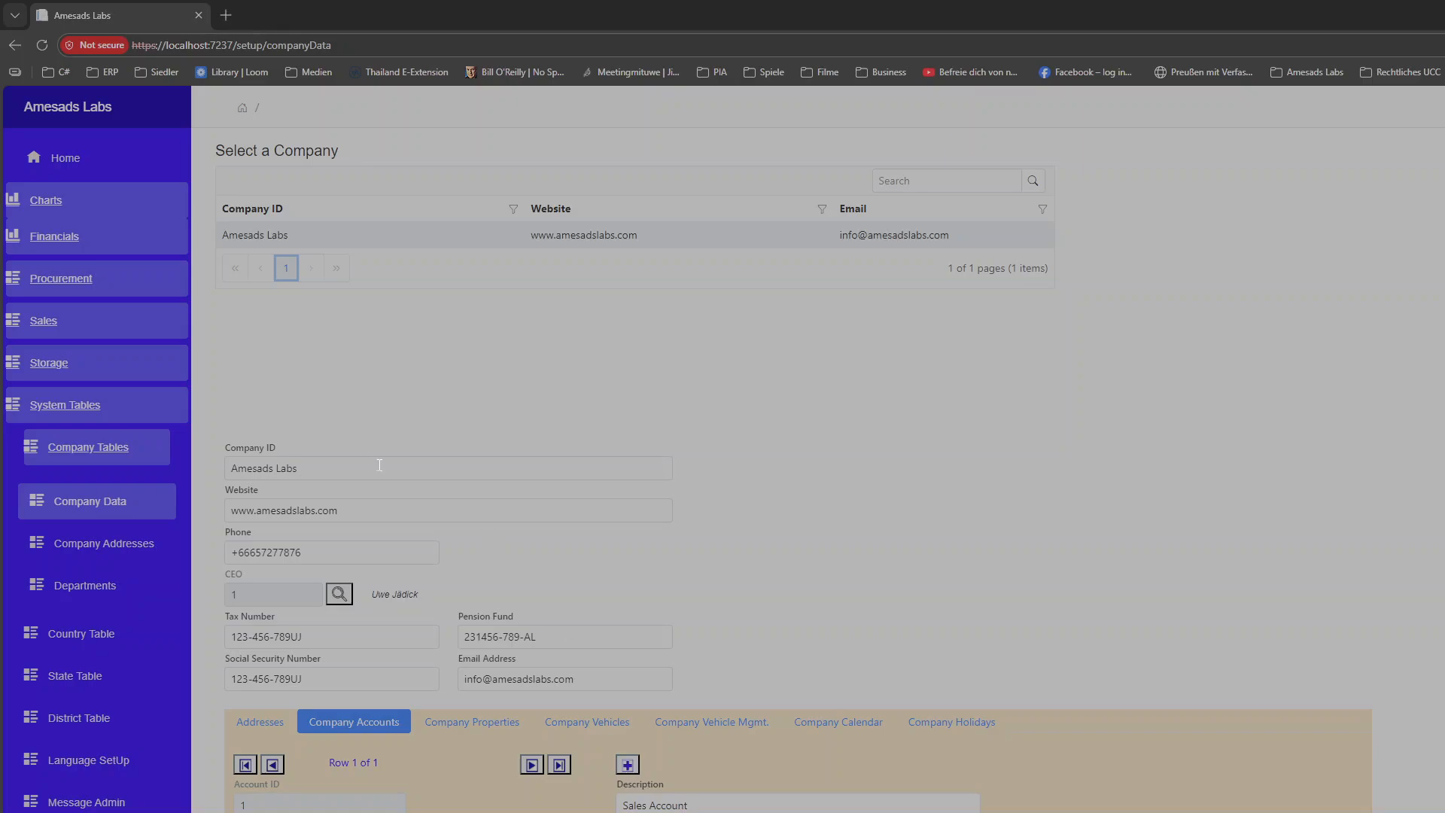
# Step: Open the sales setup page to review the discount, VAT and payment account settings
pyautogui.click(49, 323)
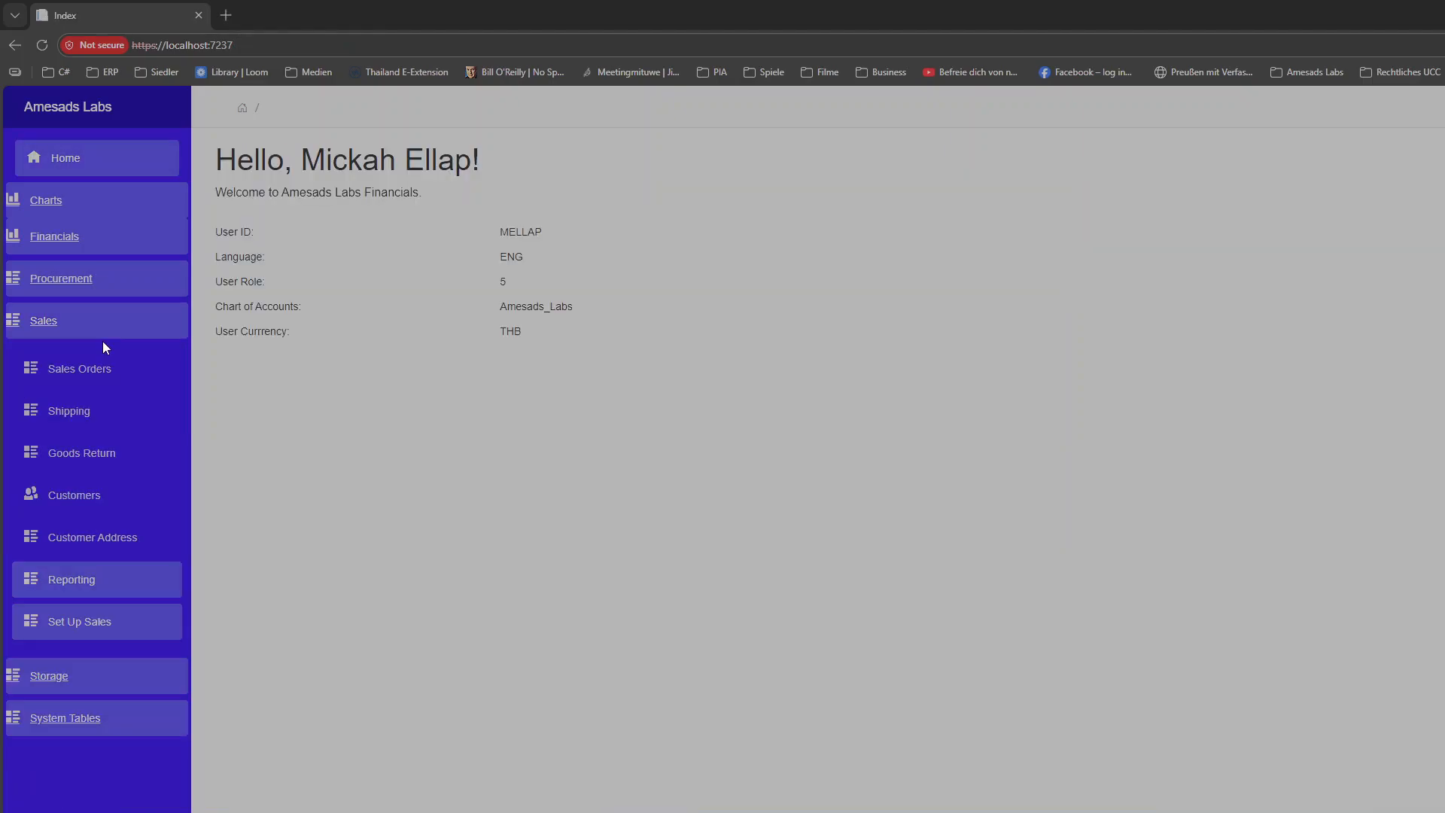
pyautogui.click(75, 628)
pyautogui.click(91, 662)
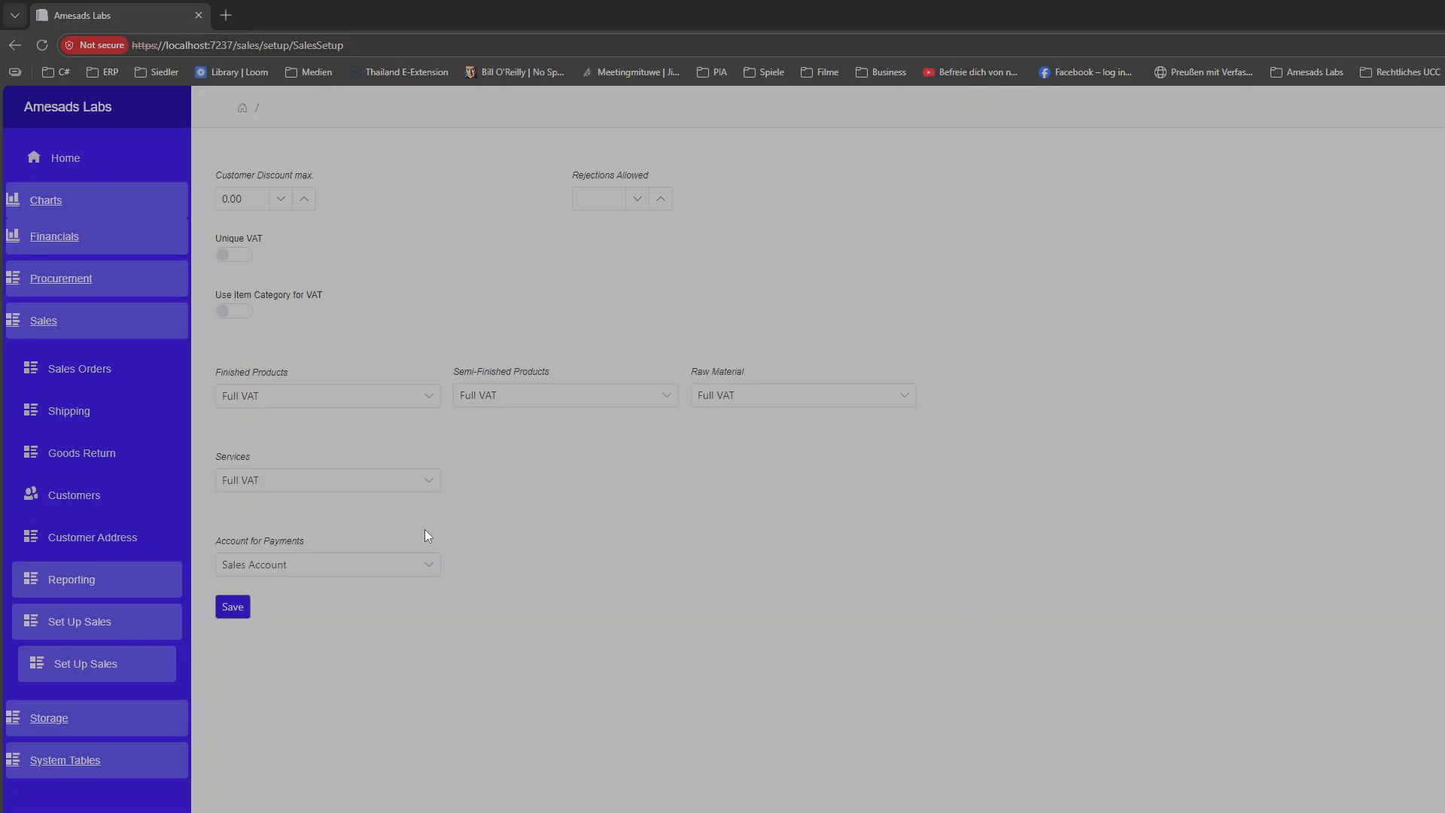
# Step: Start a sales order for customer A double L and assign the customer's Office address
pyautogui.click(34, 374)
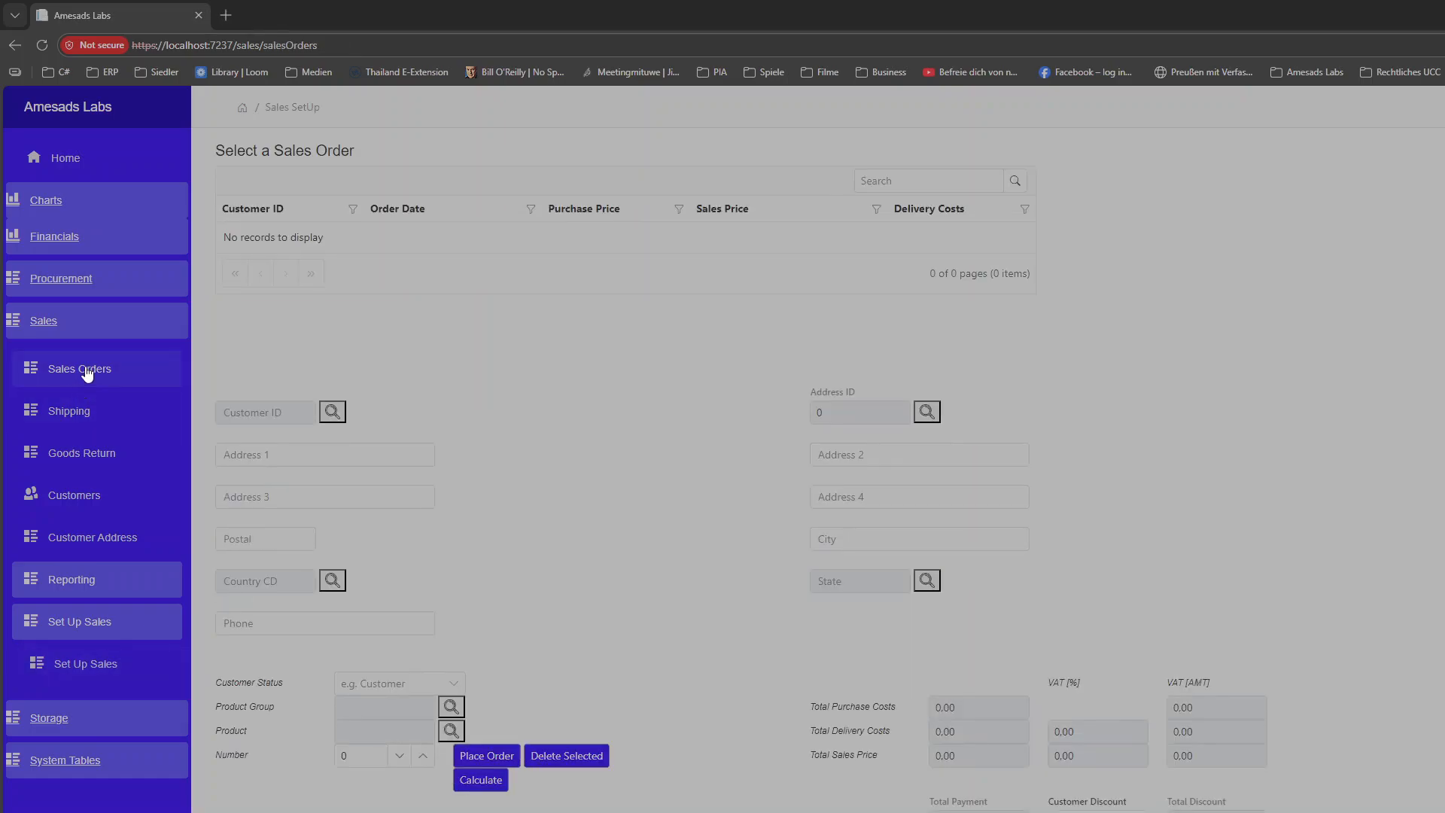
pyautogui.click(334, 413)
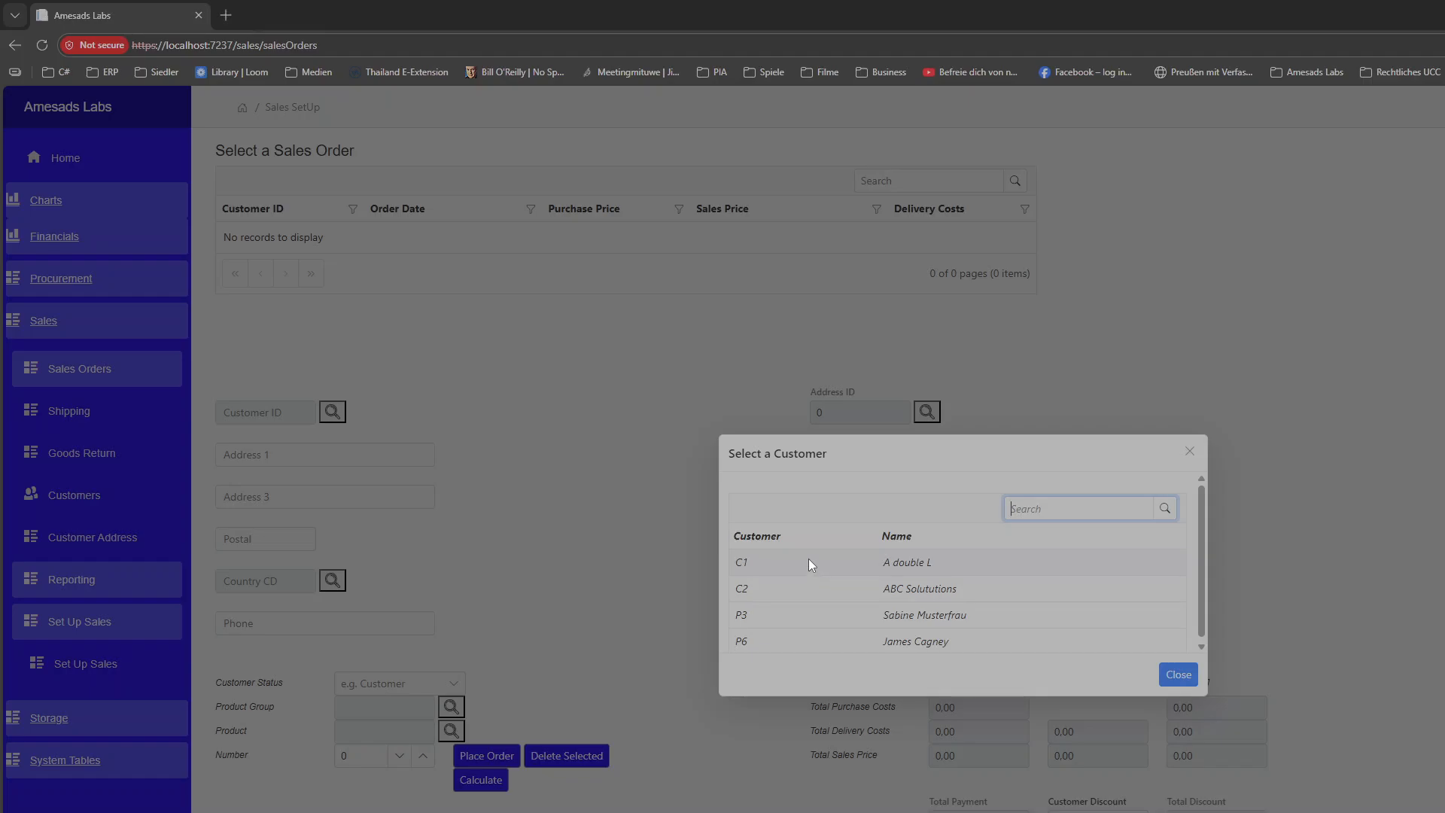
pyautogui.click(808, 560)
pyautogui.click(926, 413)
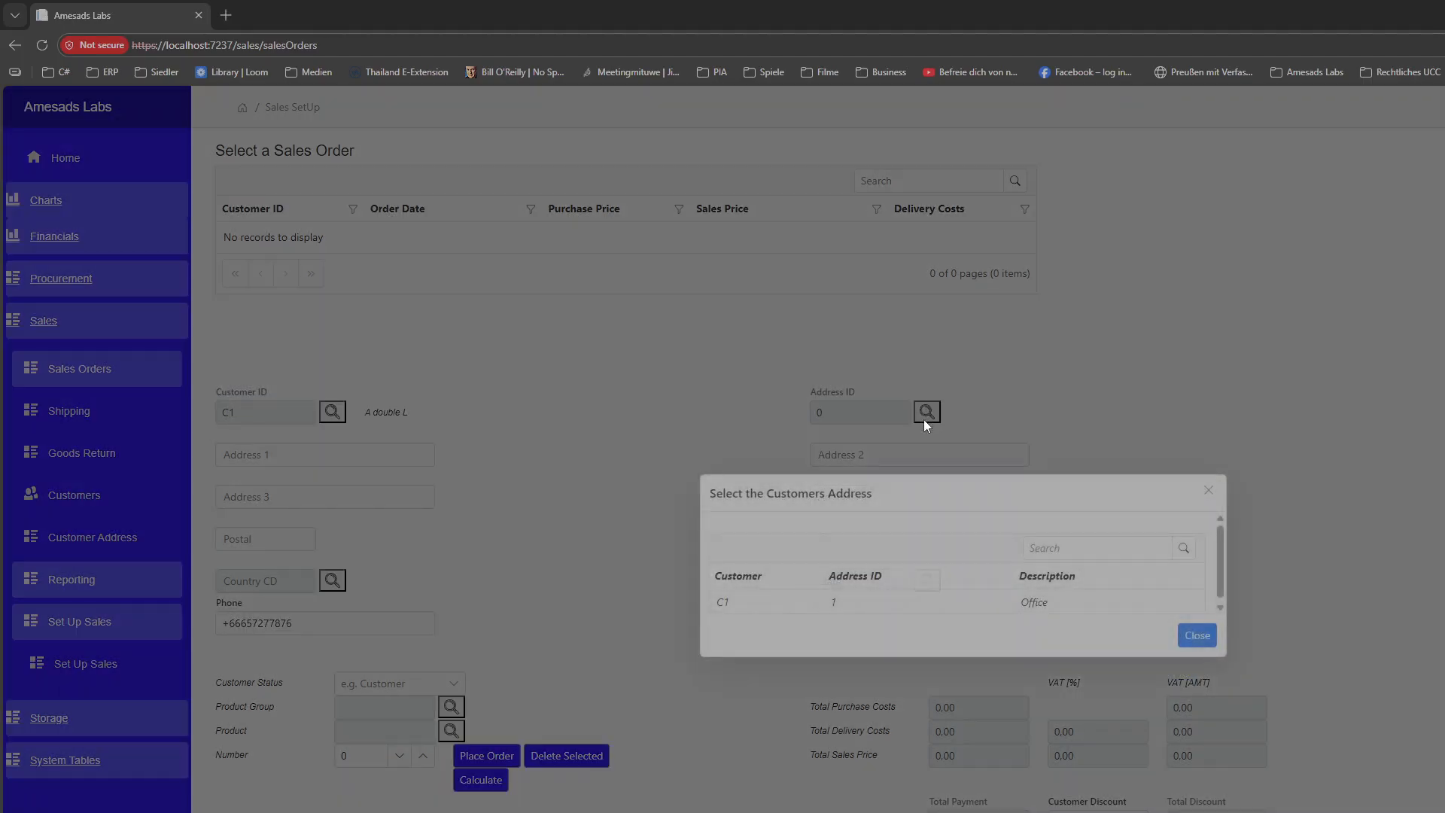
pyautogui.click(912, 607)
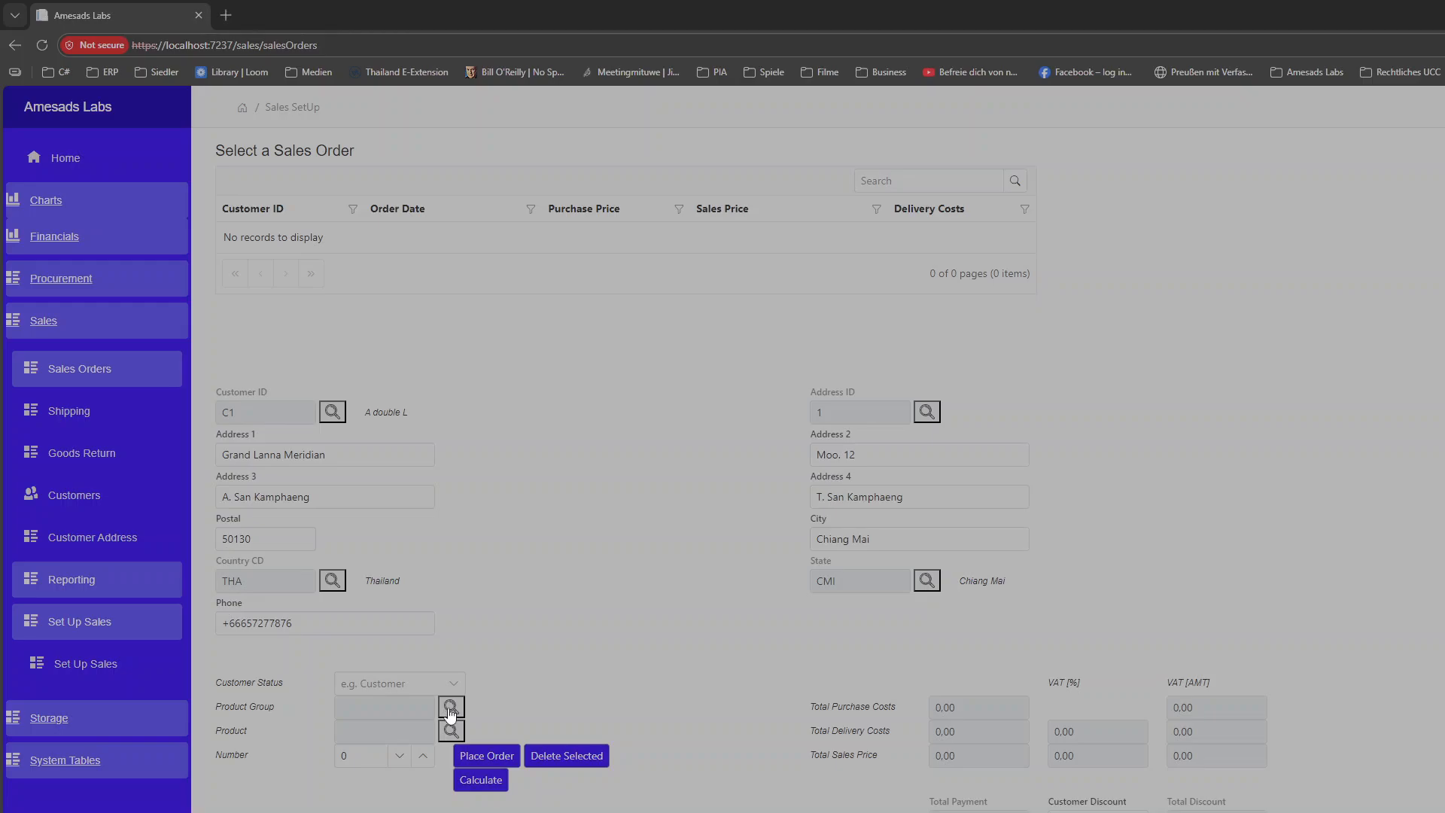
# Step: Choose product group 11-01-01 Mens-Clothing-Pyjama and product PY001 Mens Pyjama Thai Silk for the order
pyautogui.click(450, 710)
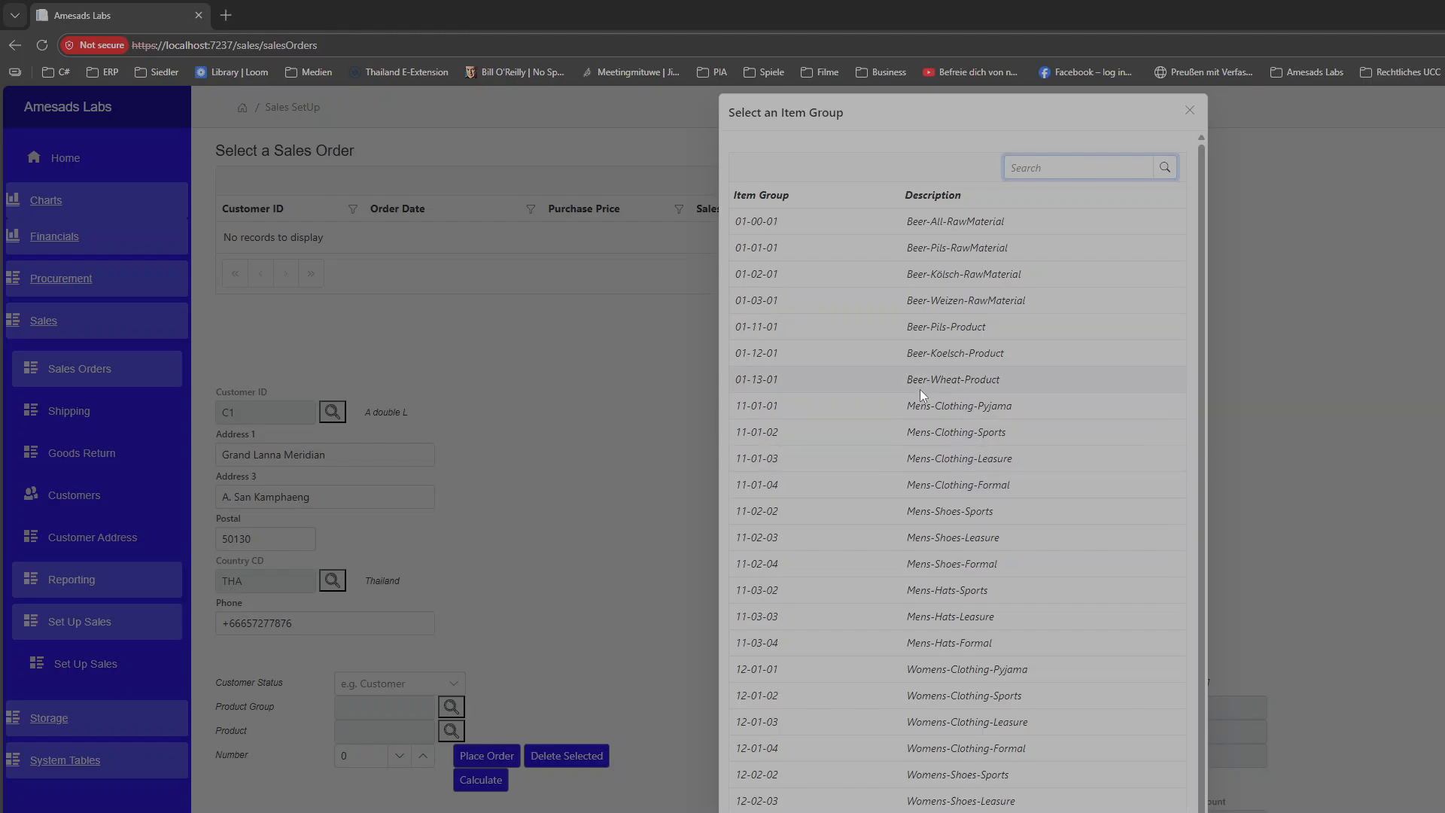
pyautogui.click(931, 410)
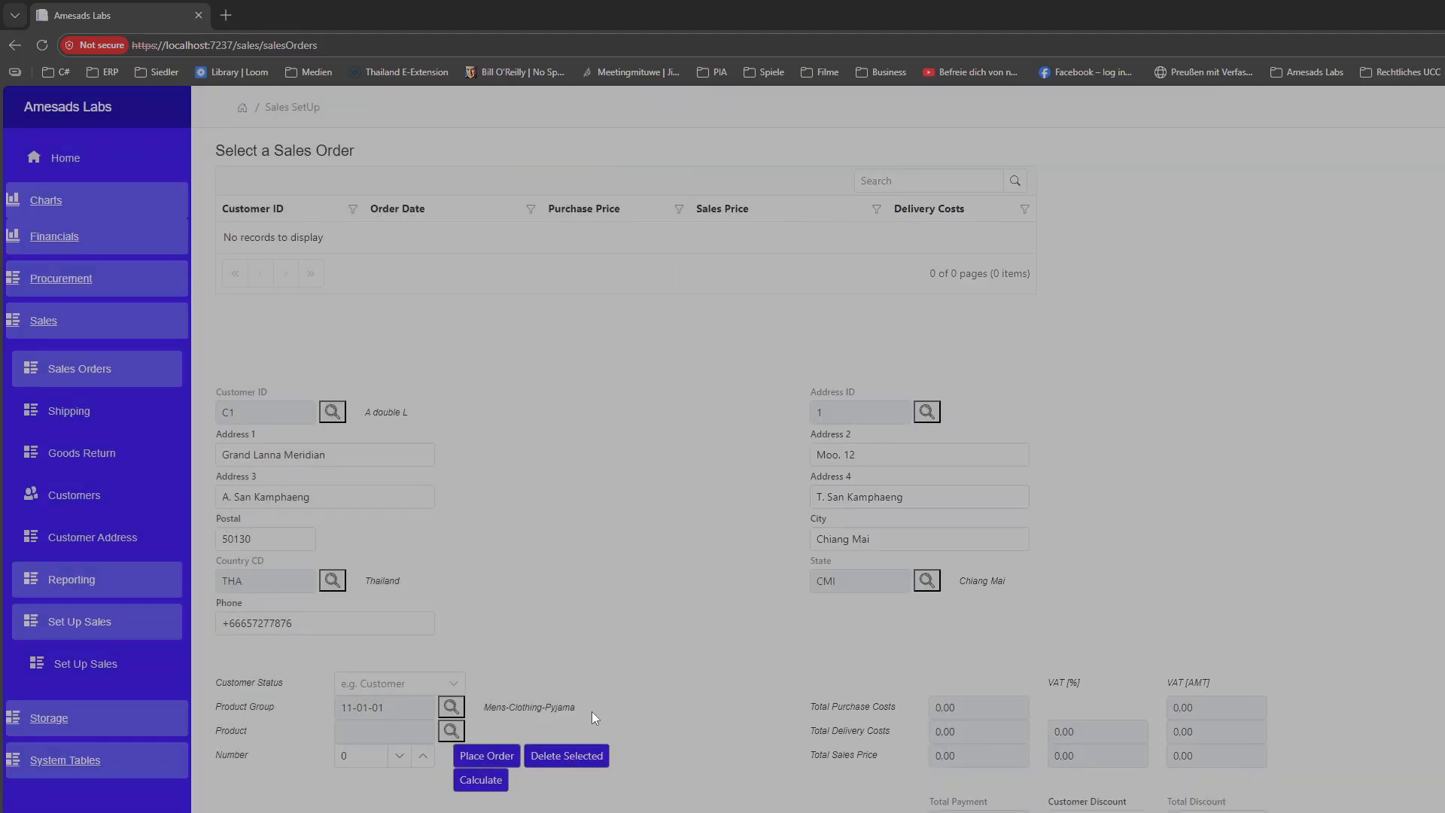
pyautogui.click(453, 733)
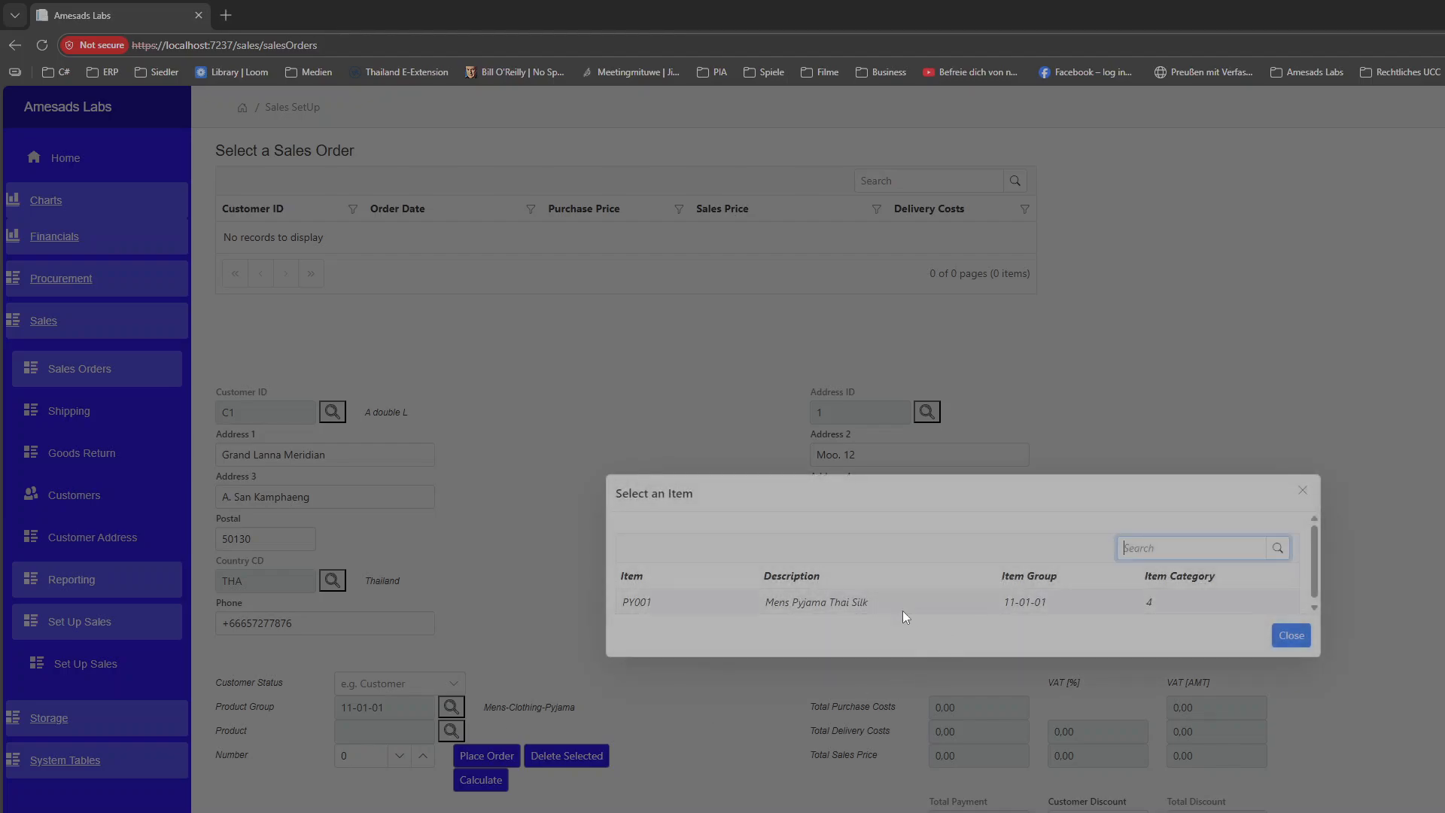
pyautogui.click(884, 606)
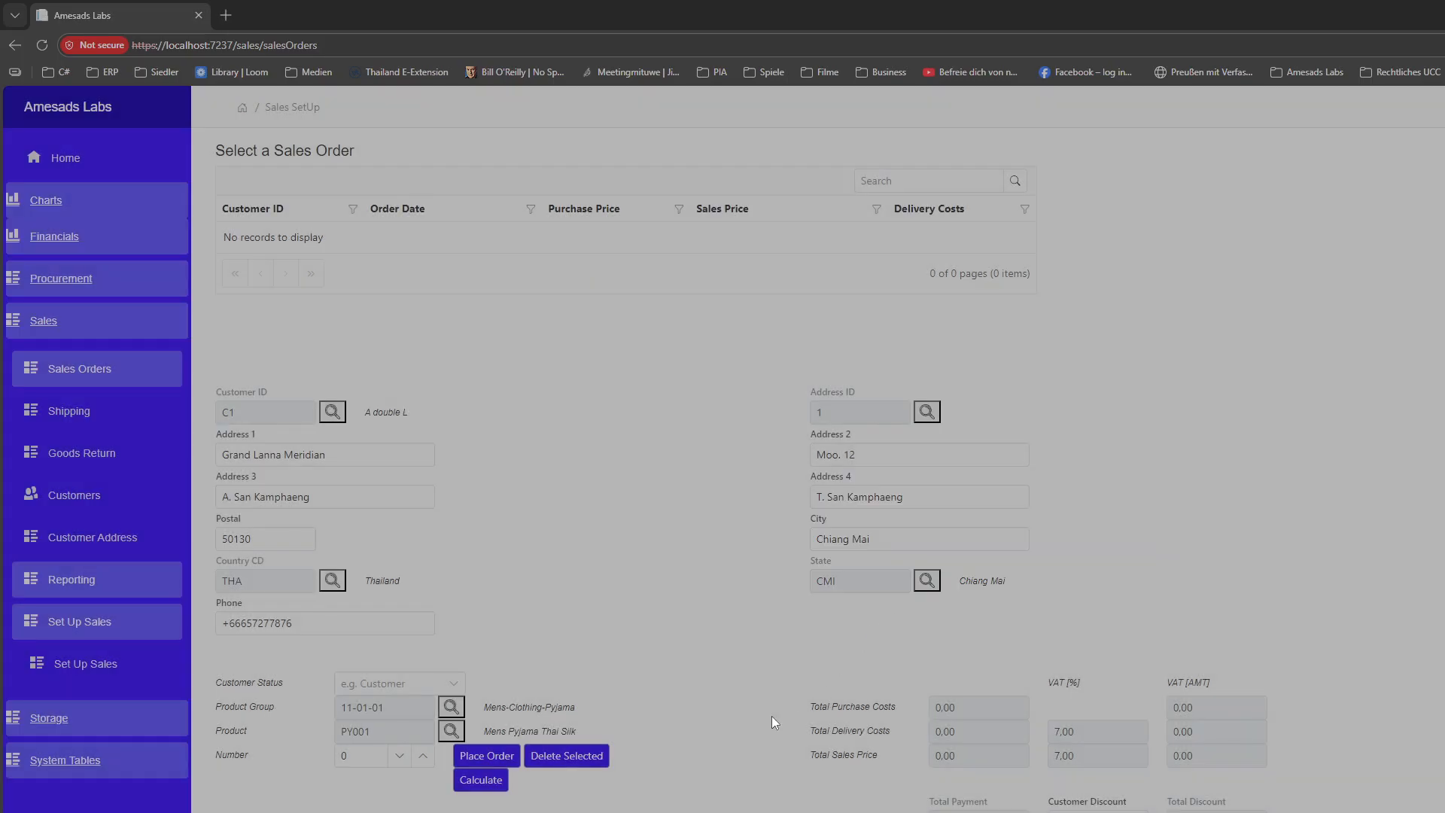
# Step: Set the quantity to 6, place the order for the pyjama and calculate the order totals
pyautogui.tripleClick(423, 756)
pyautogui.tripleClick(423, 756)
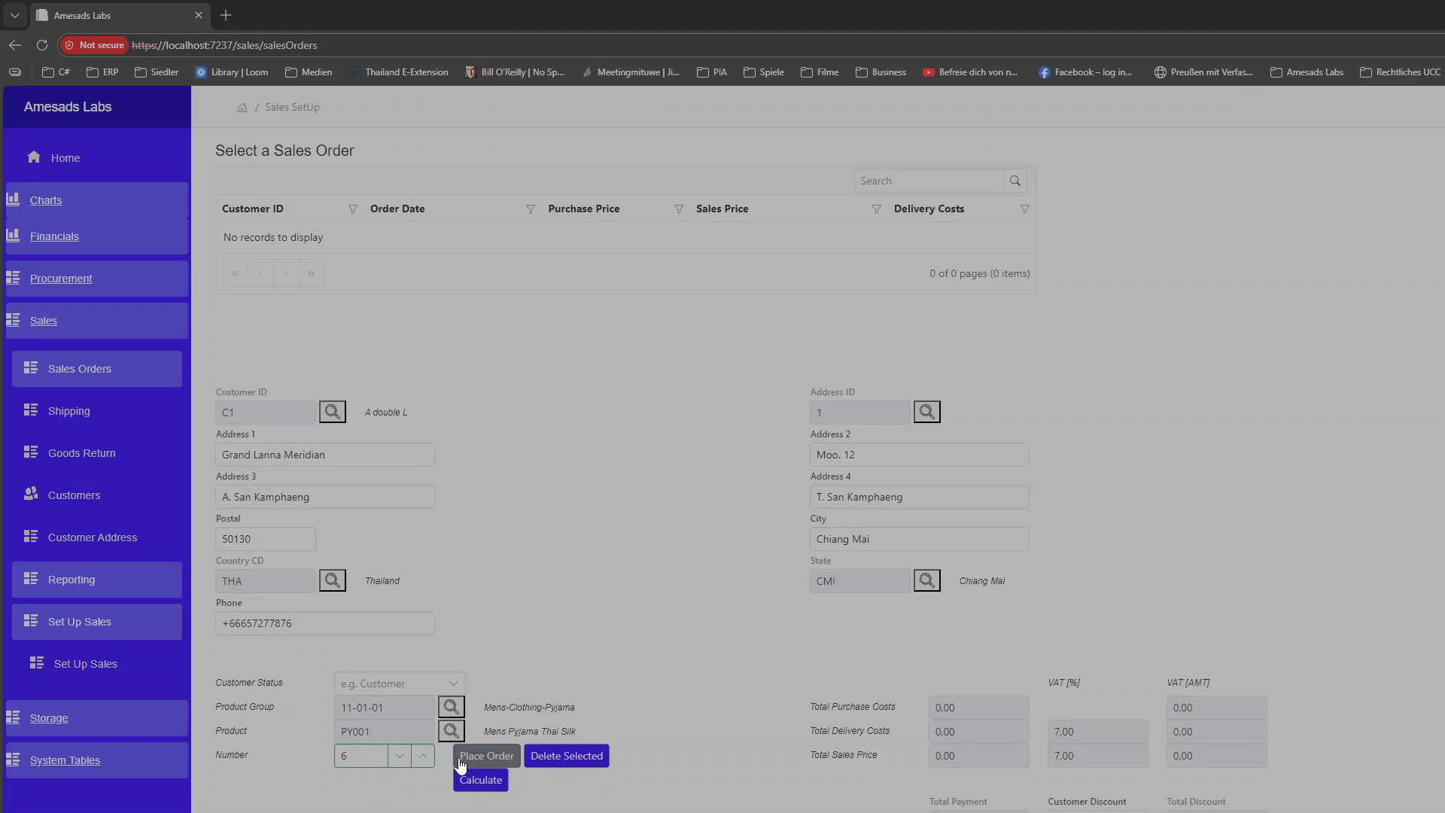
pyautogui.click(506, 756)
pyautogui.click(491, 795)
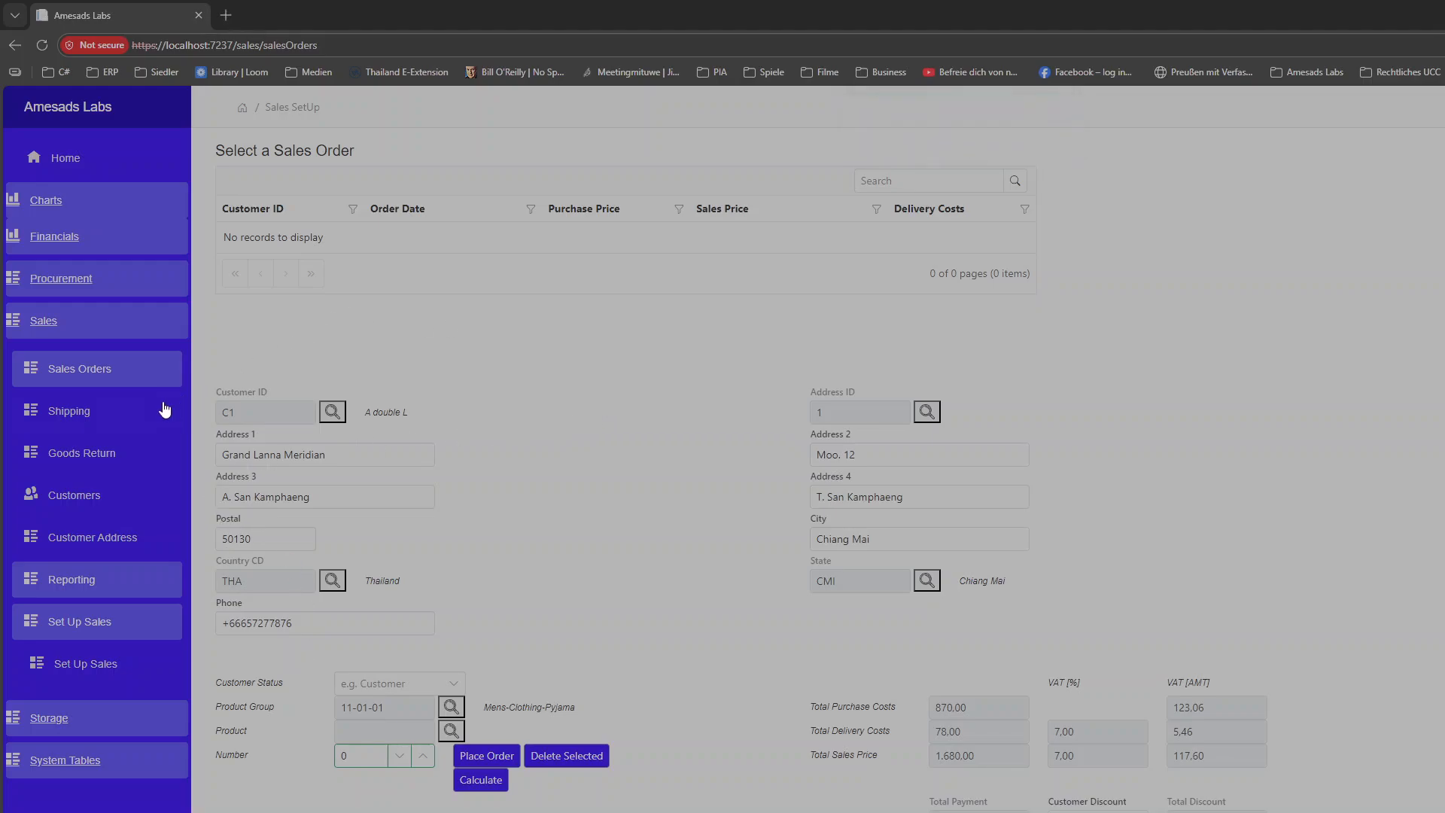
# Step: Ship the open PY001 sales order to the customer's Office address and save the shipment
pyautogui.click(78, 415)
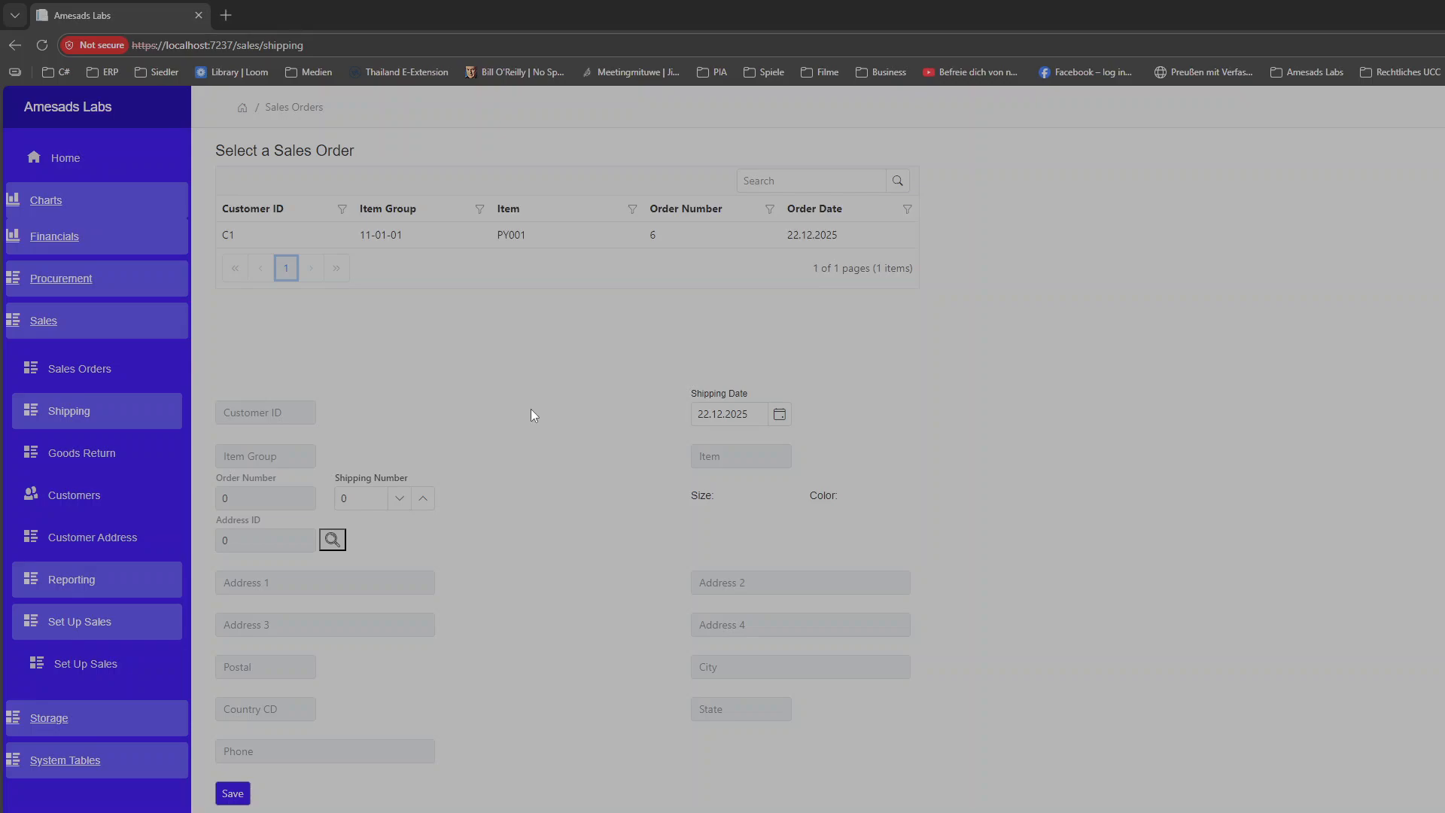
pyautogui.click(382, 242)
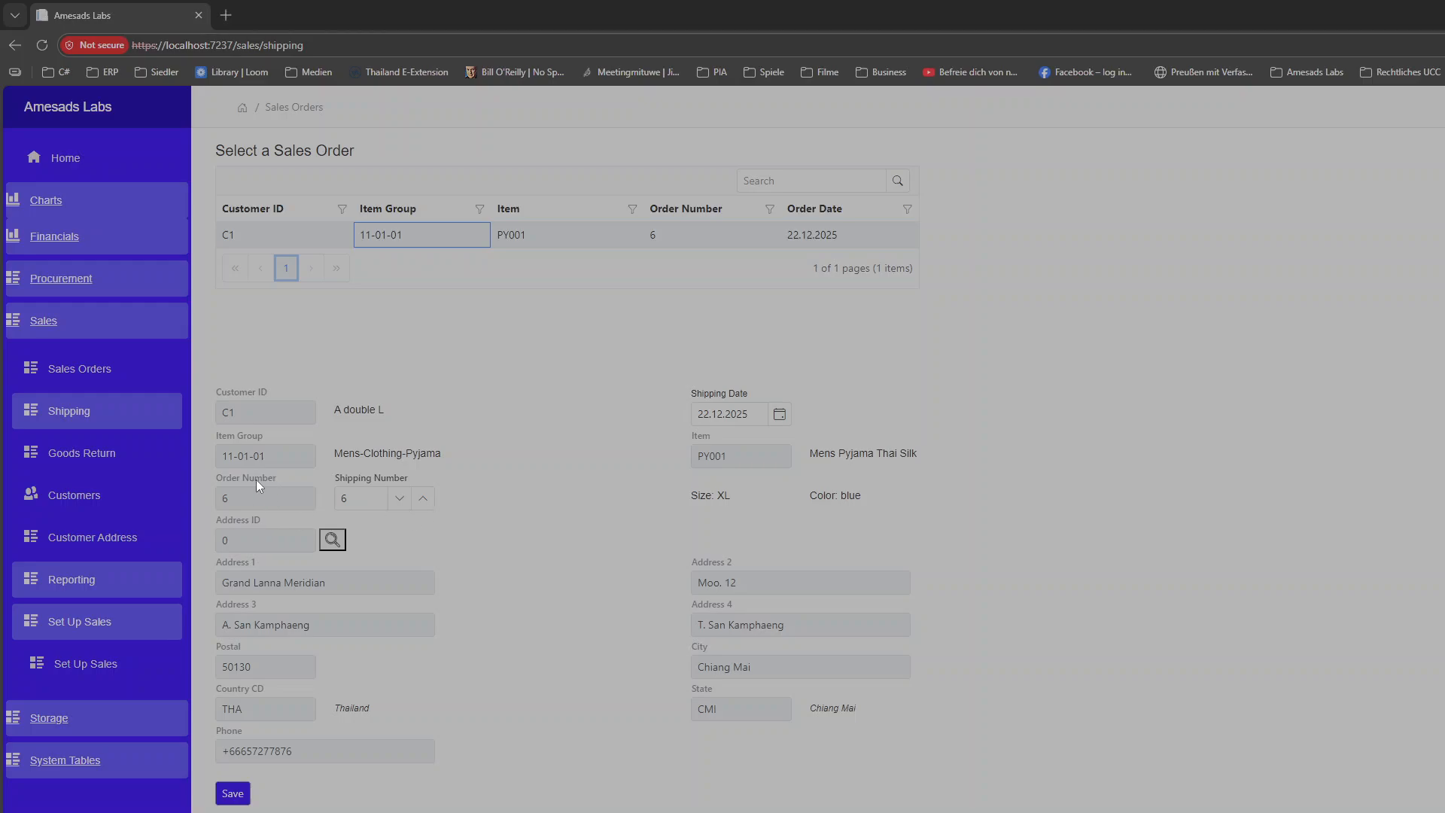
pyautogui.click(332, 542)
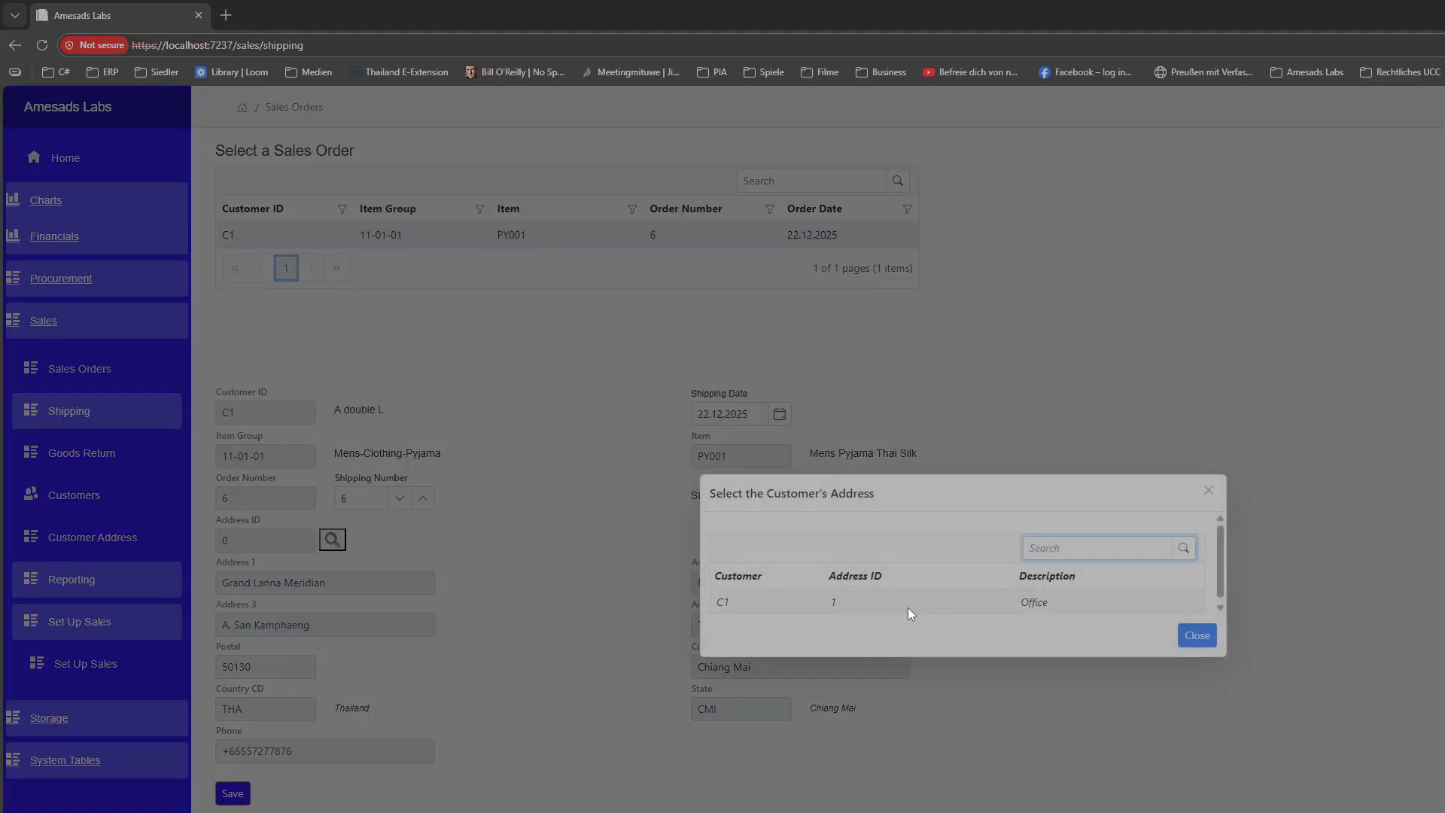
pyautogui.click(905, 604)
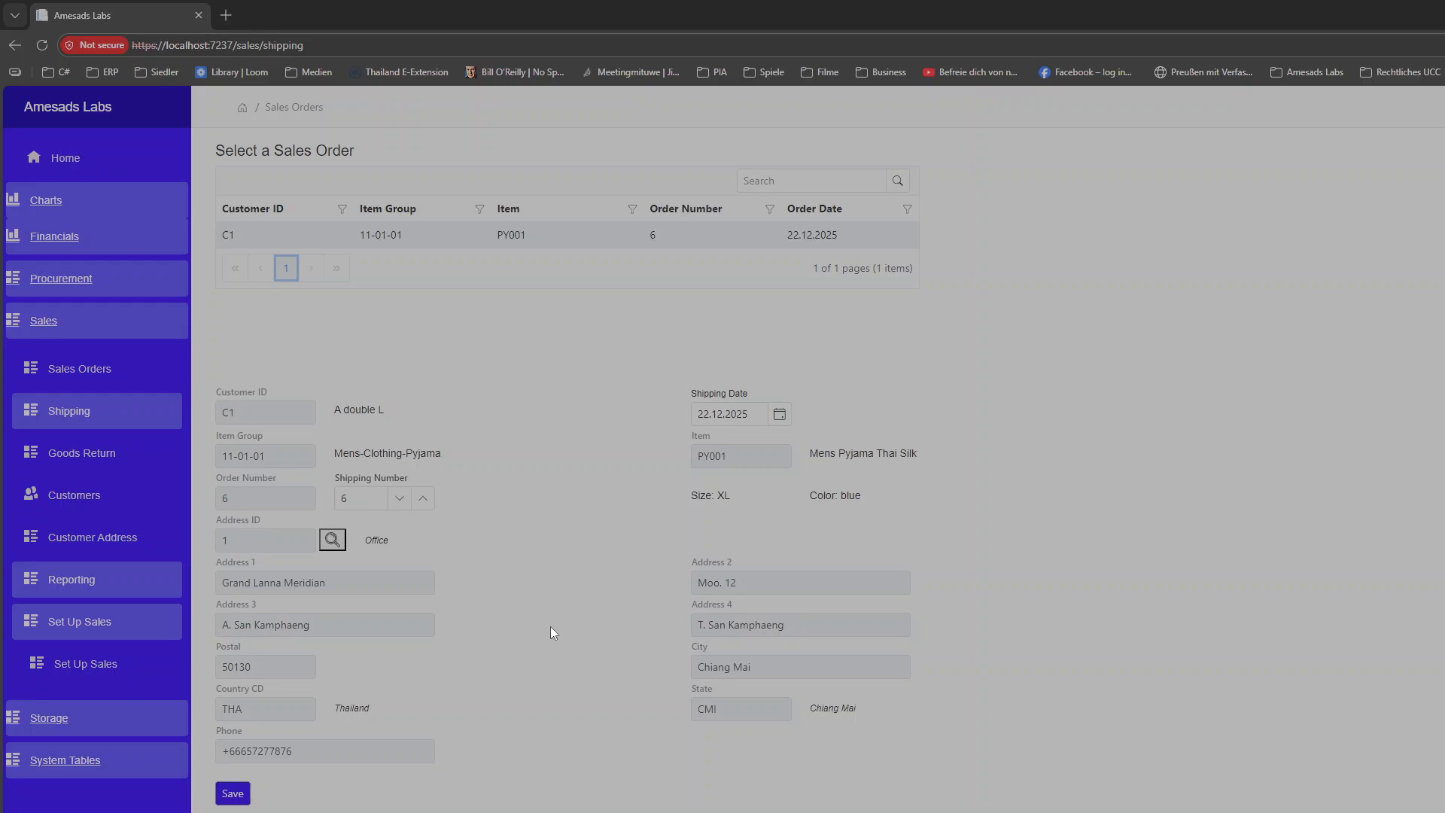
pyautogui.click(232, 797)
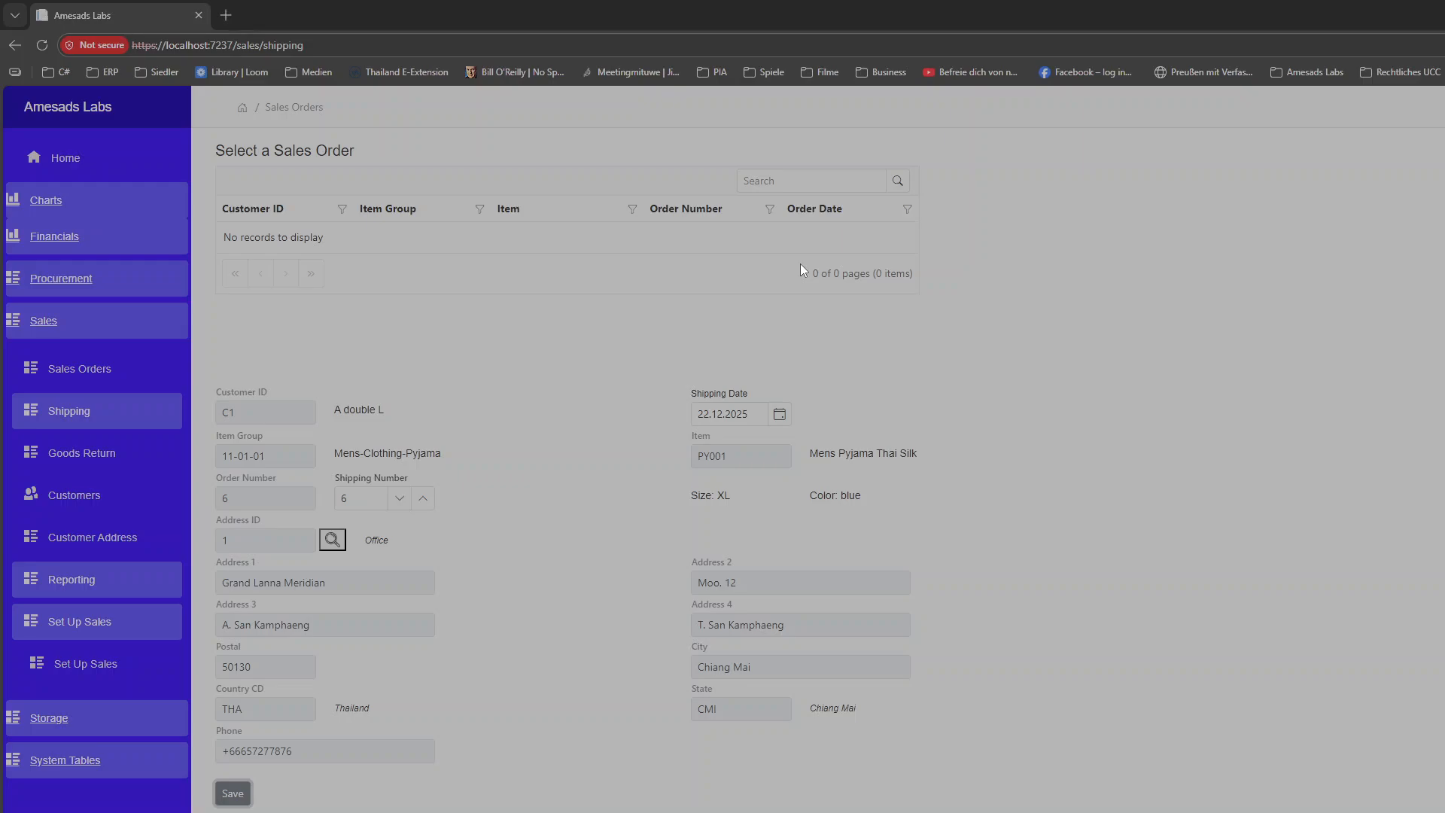
# Step: Return to the sales orders and open the A double L order dated 22.12.2025 for review
pyautogui.click(79, 368)
pyautogui.click(458, 239)
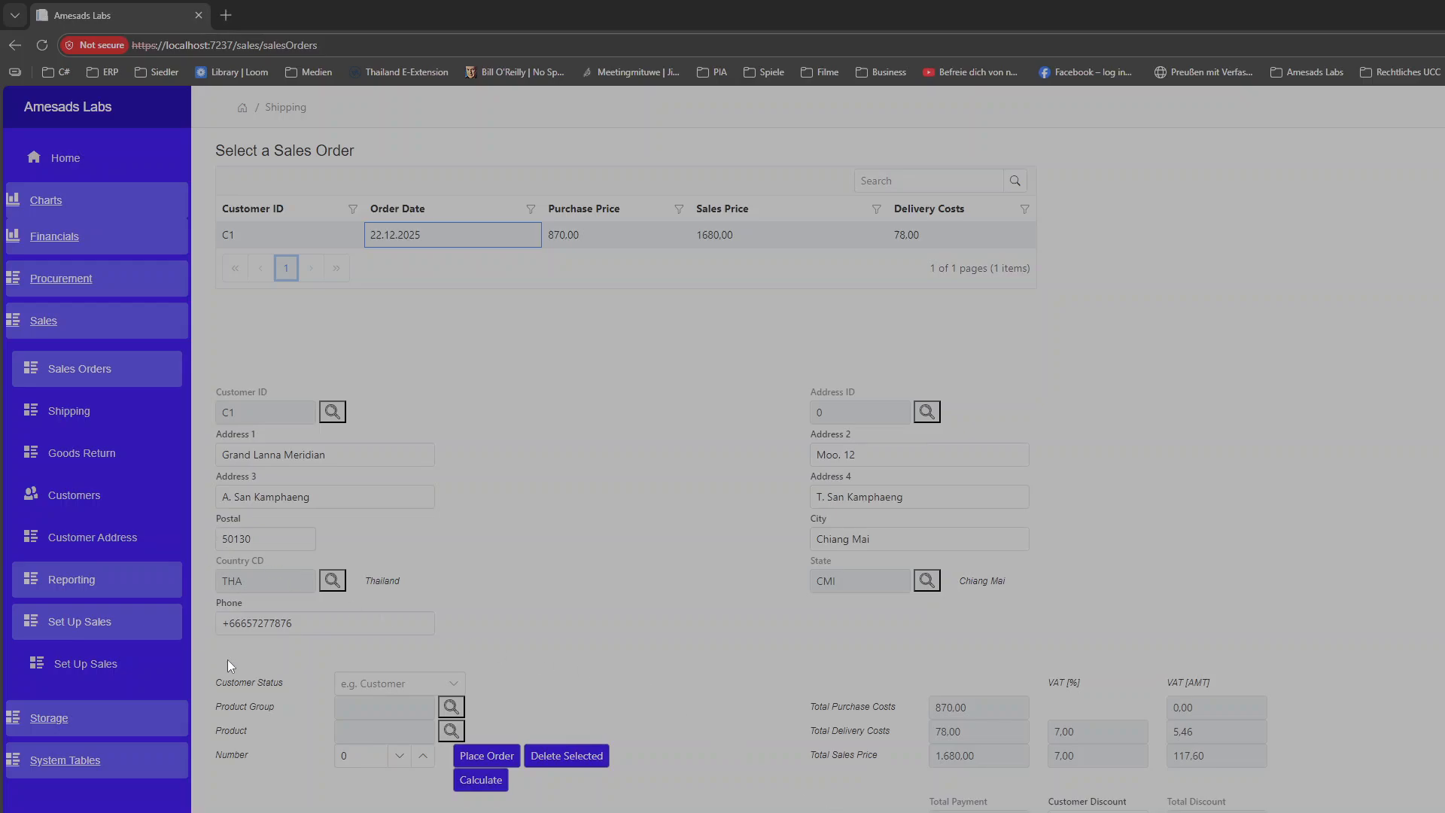
# Step: Switch to SQL Server Management Studio and query the AccountBooking and Debtors tables, one after the other
pyautogui.hotkey('alt', 'Tab')
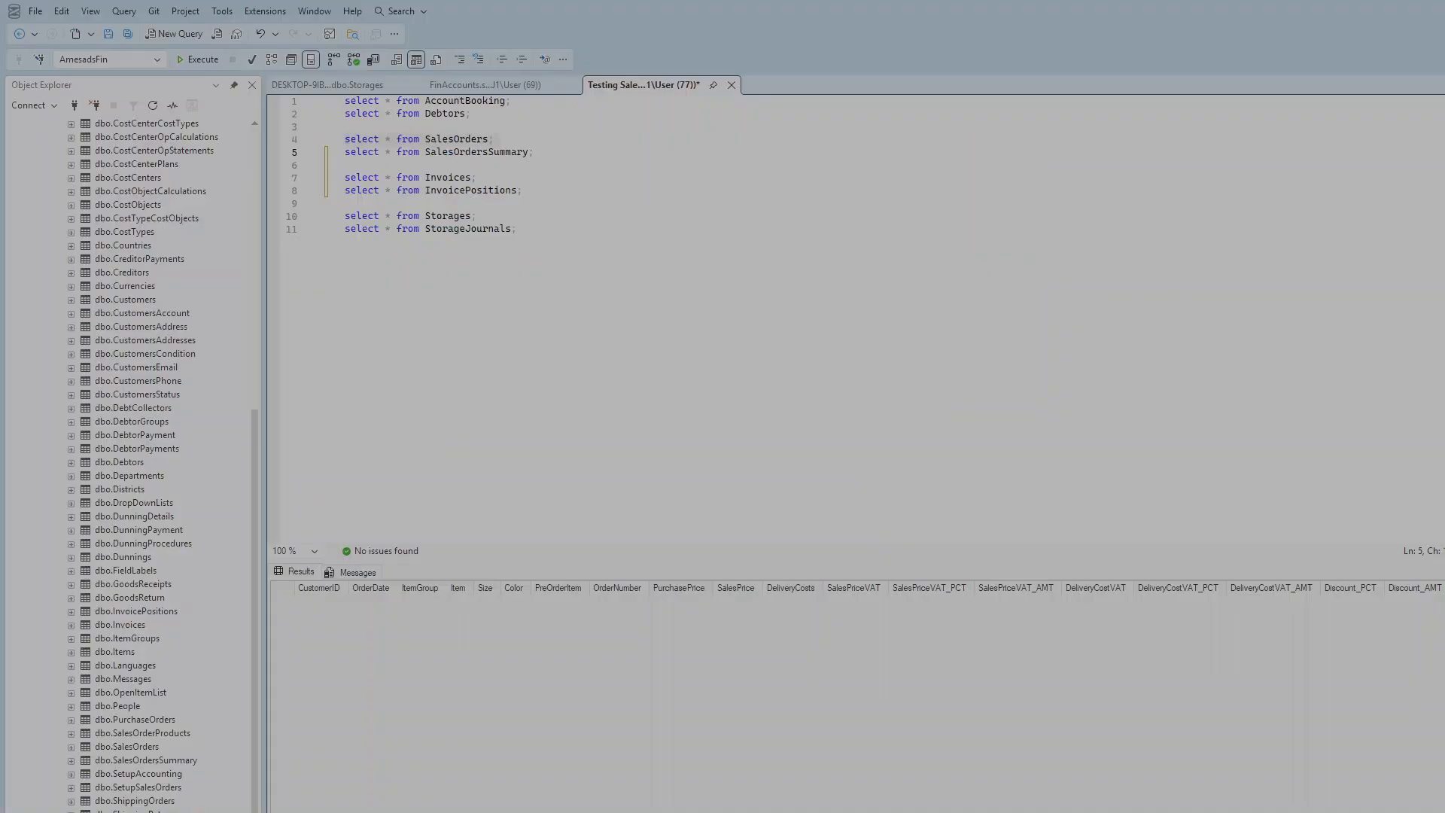
pyautogui.click(301, 101)
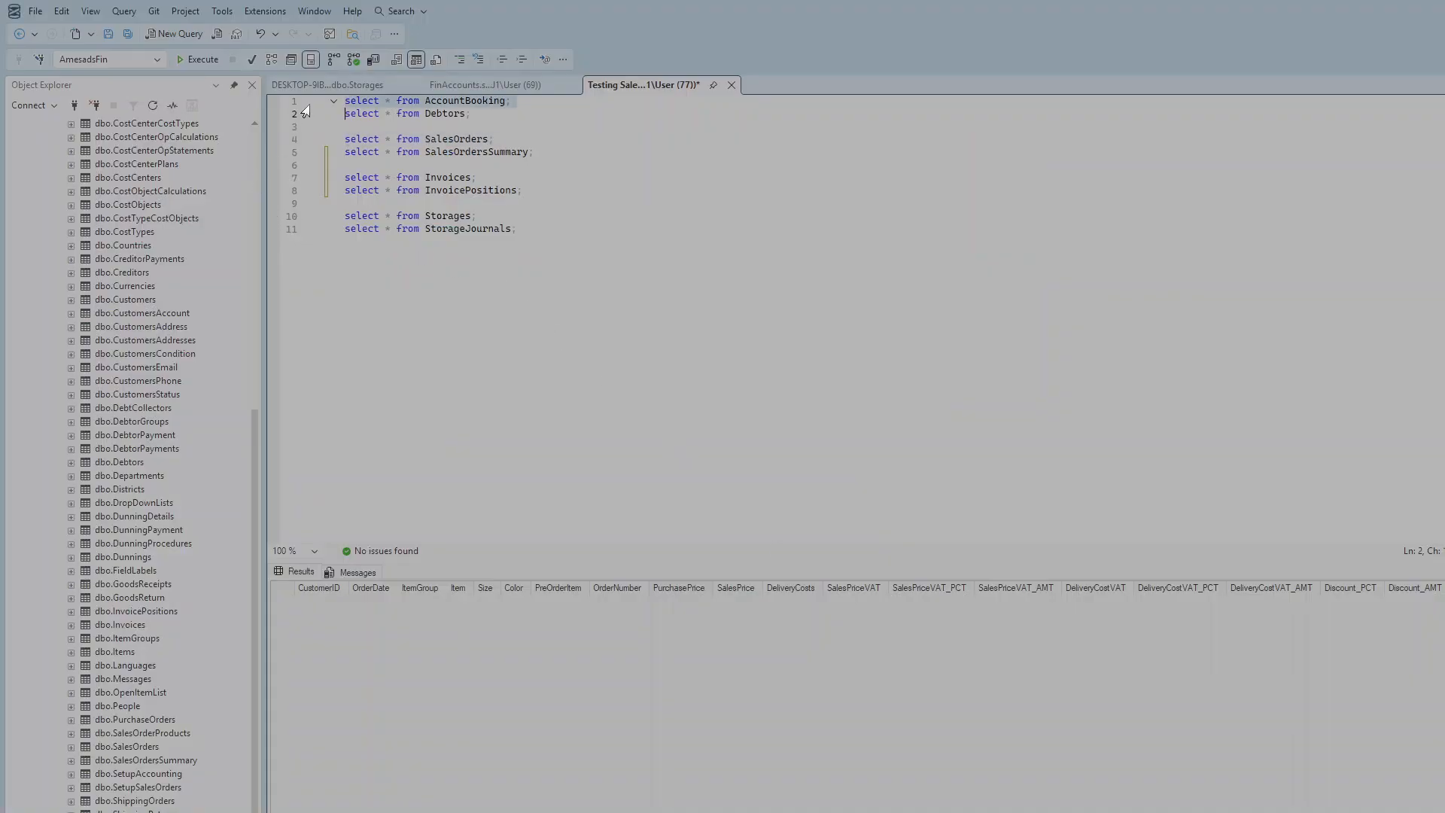
pyautogui.click(204, 59)
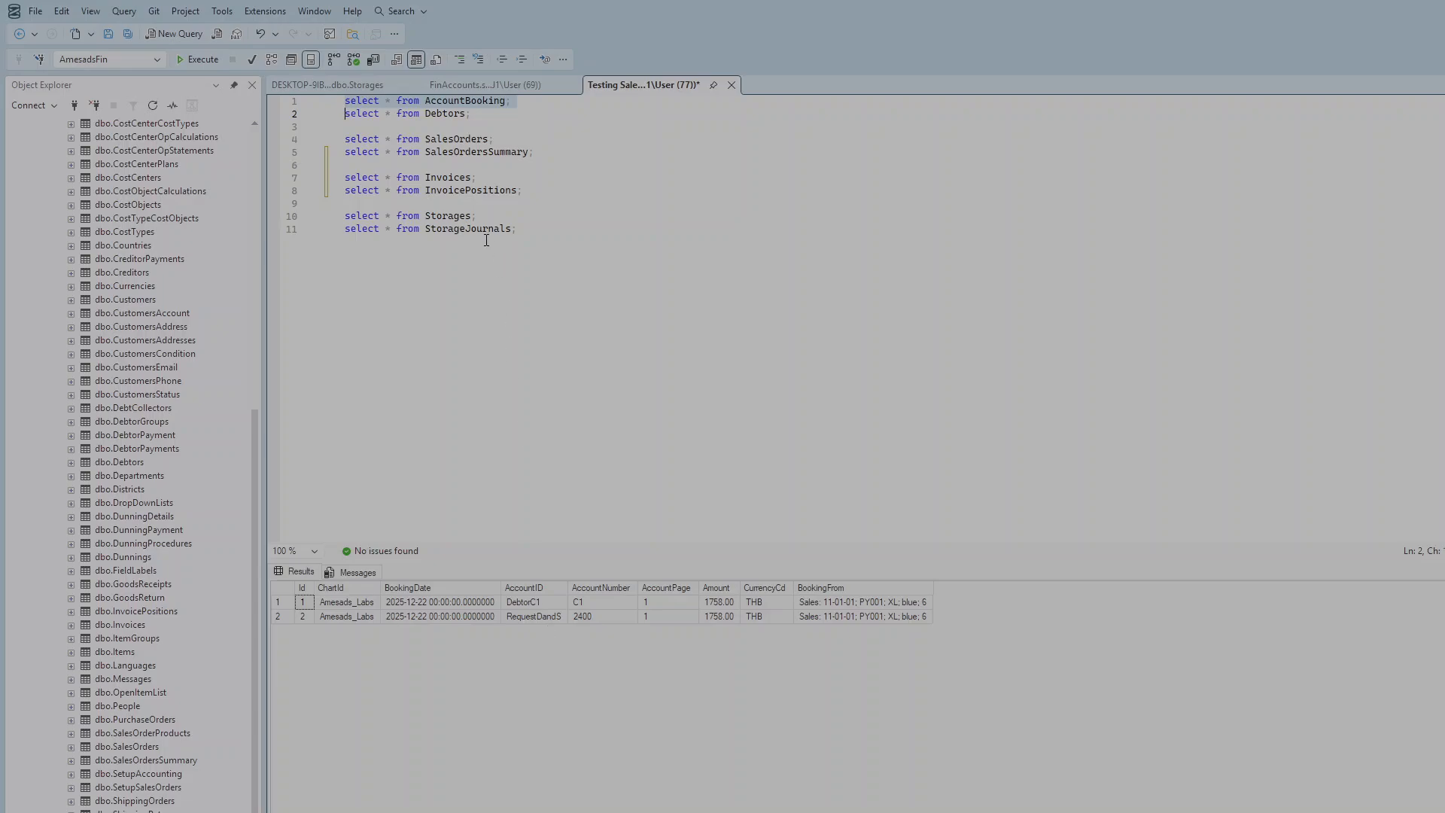
pyautogui.click(311, 115)
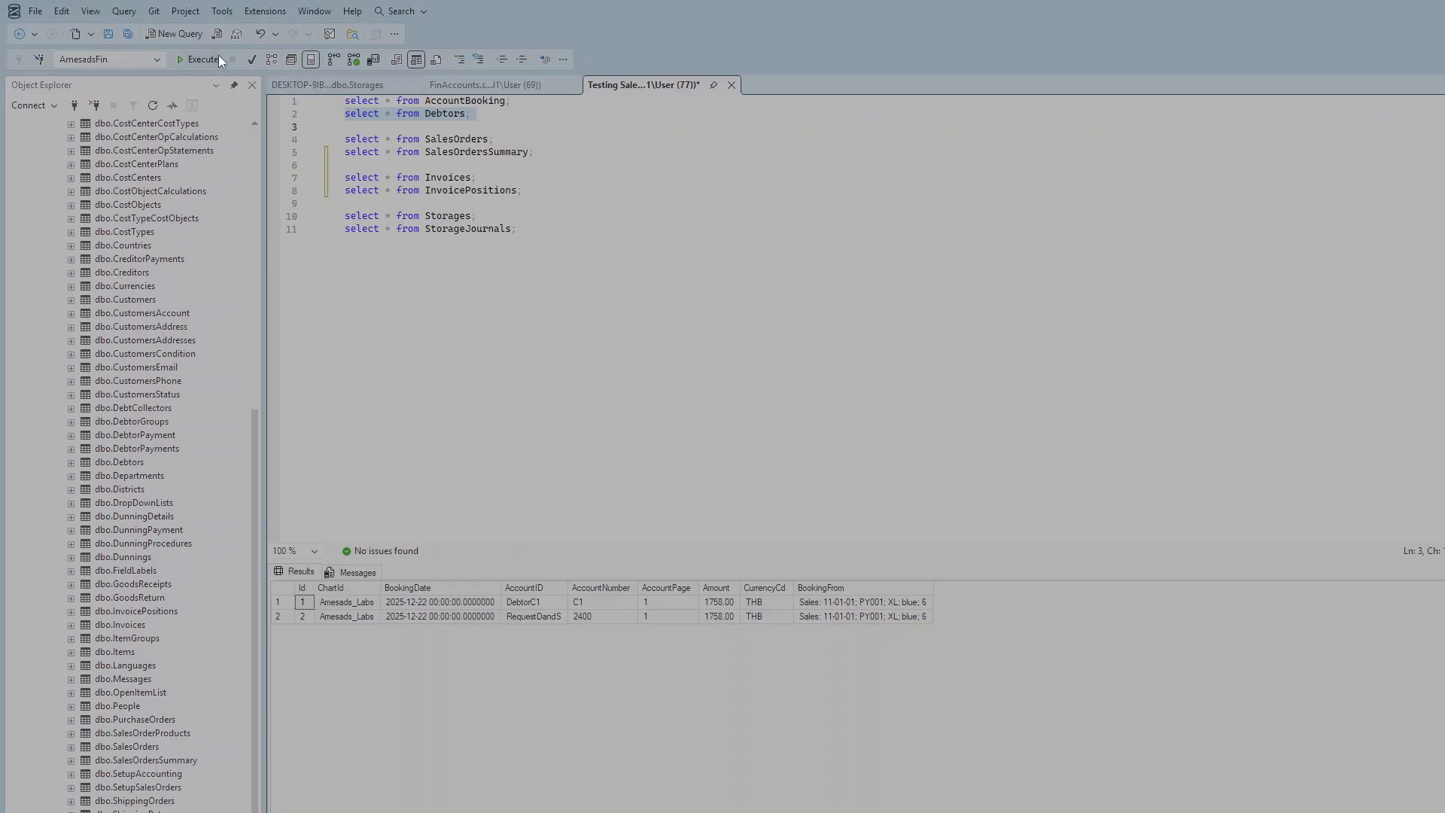
pyautogui.click(198, 60)
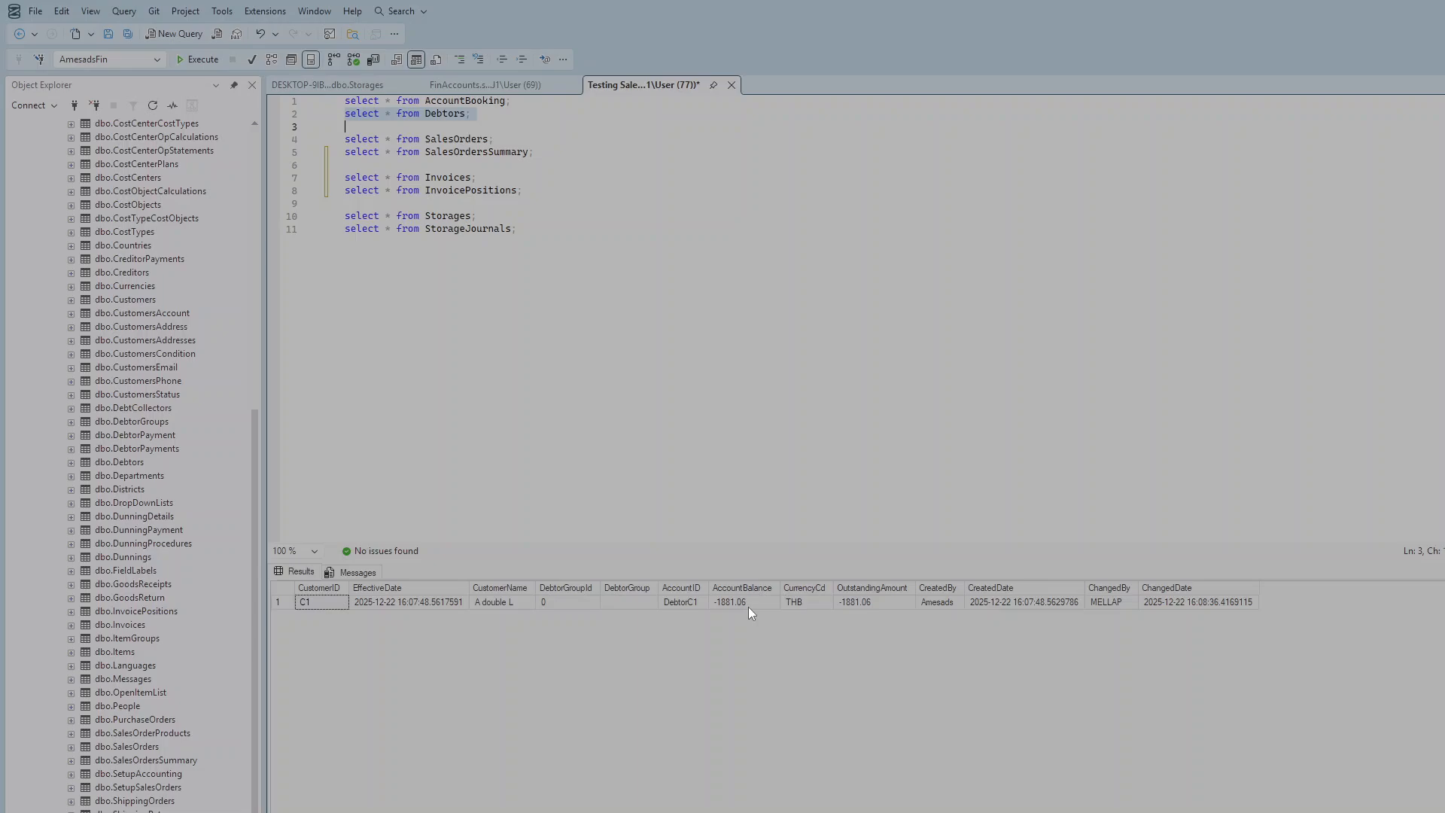
# Step: Run the SalesOrders and SalesOrdersSummary select statements separately to check the stored order
pyautogui.click(303, 142)
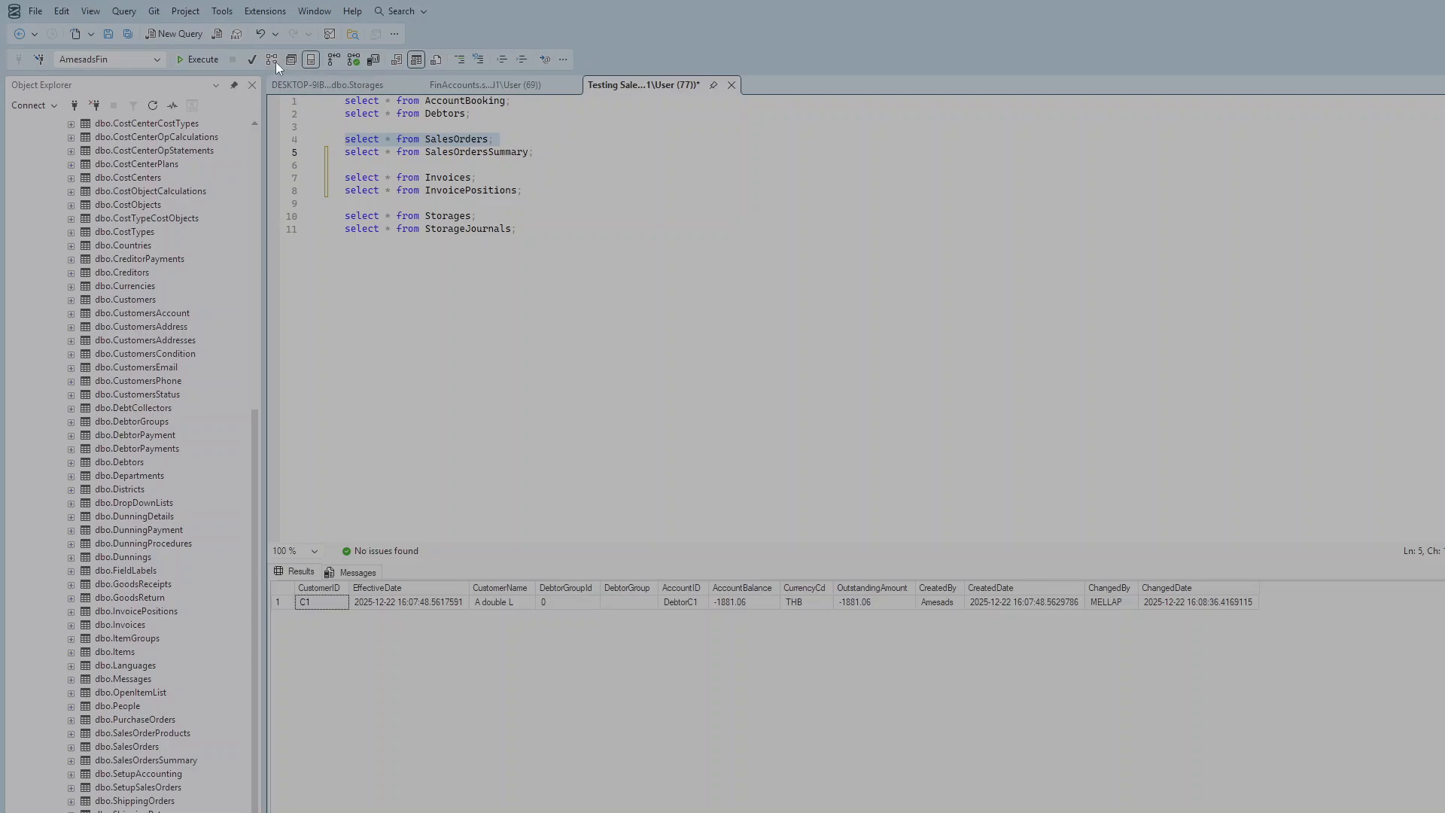
pyautogui.click(201, 60)
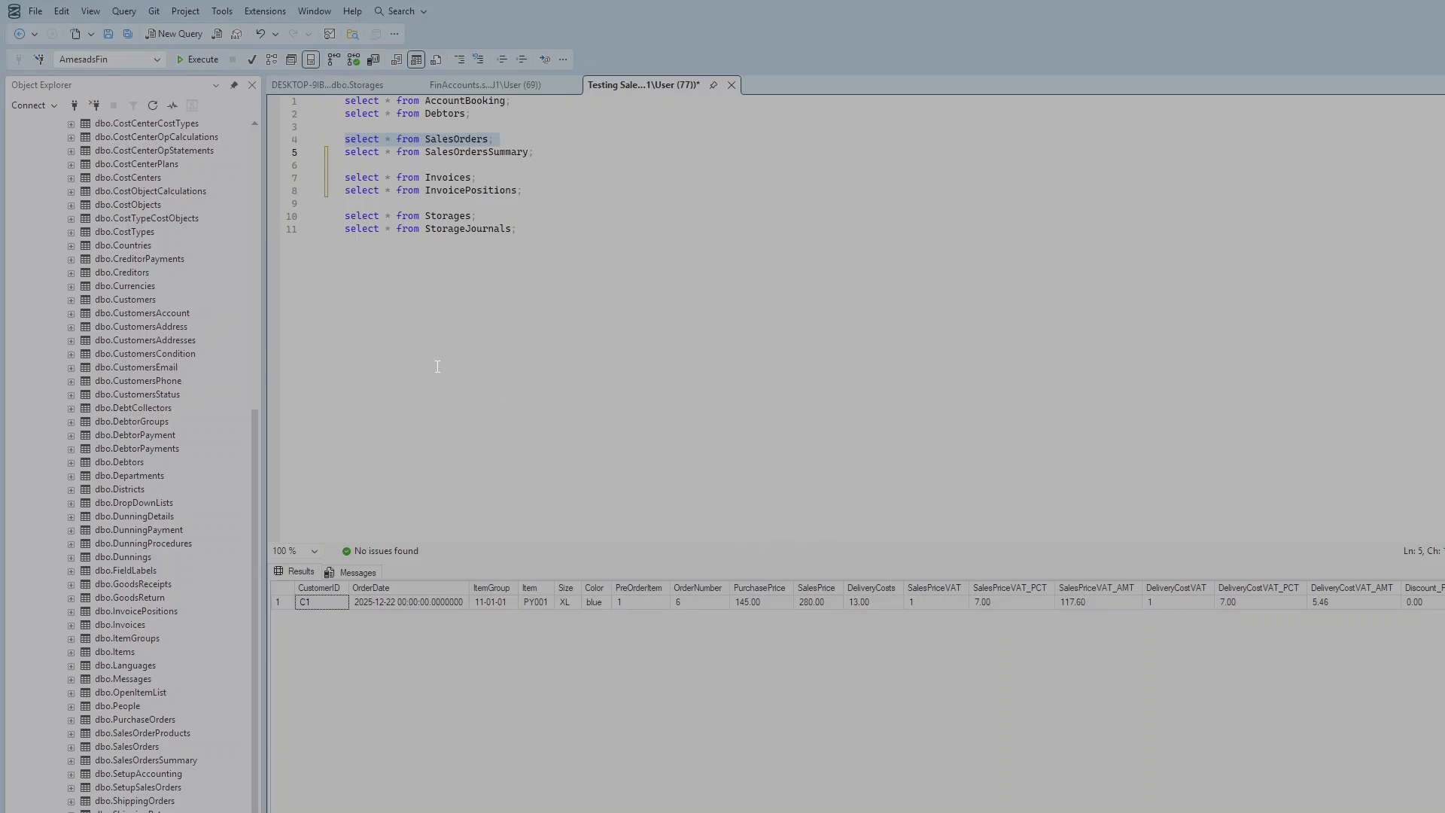
pyautogui.click(304, 154)
pyautogui.click(200, 60)
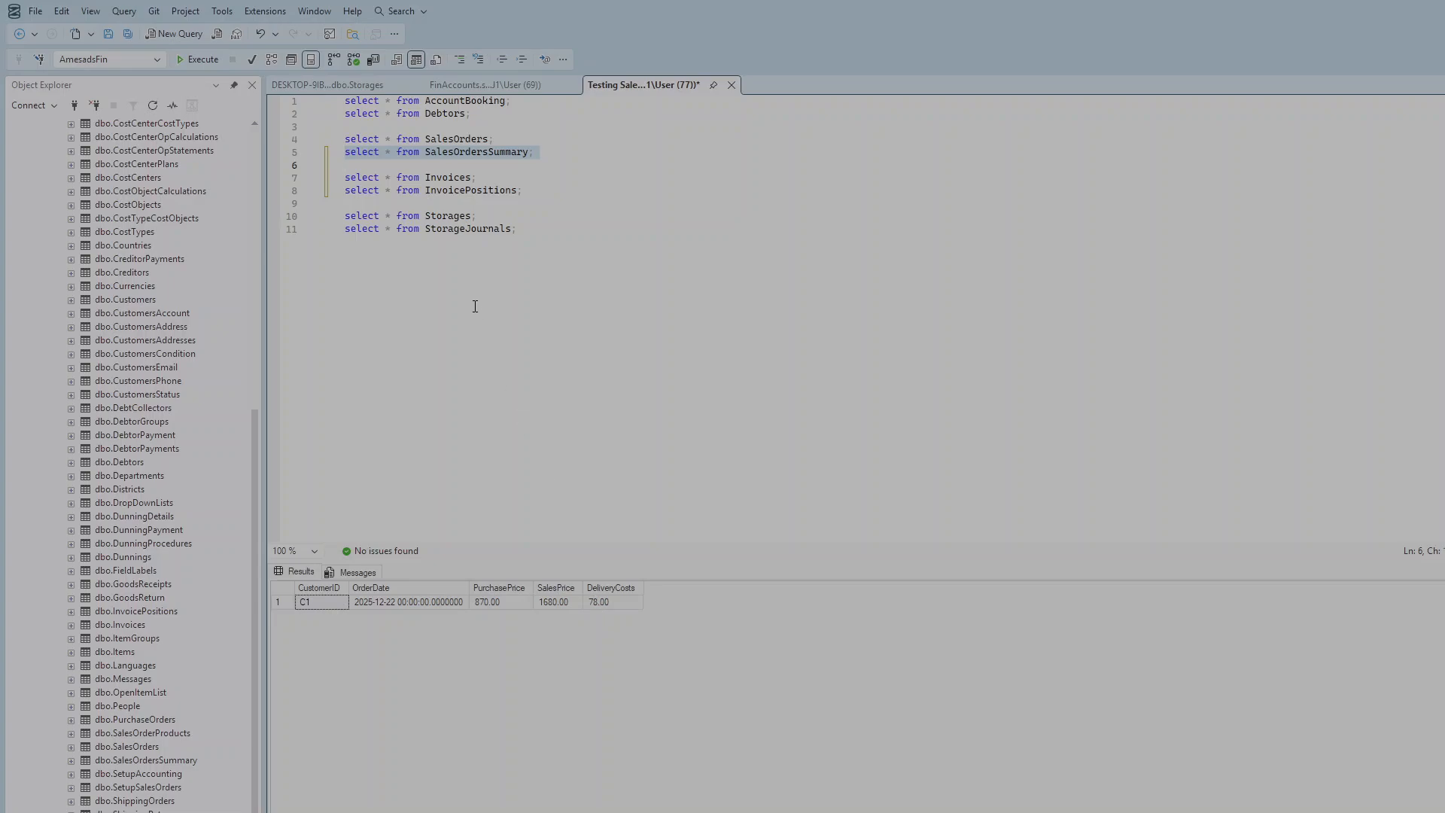
# Step: Run the Invoices and InvoicePositions select statements separately to check the invoice for the order
pyautogui.click(291, 179)
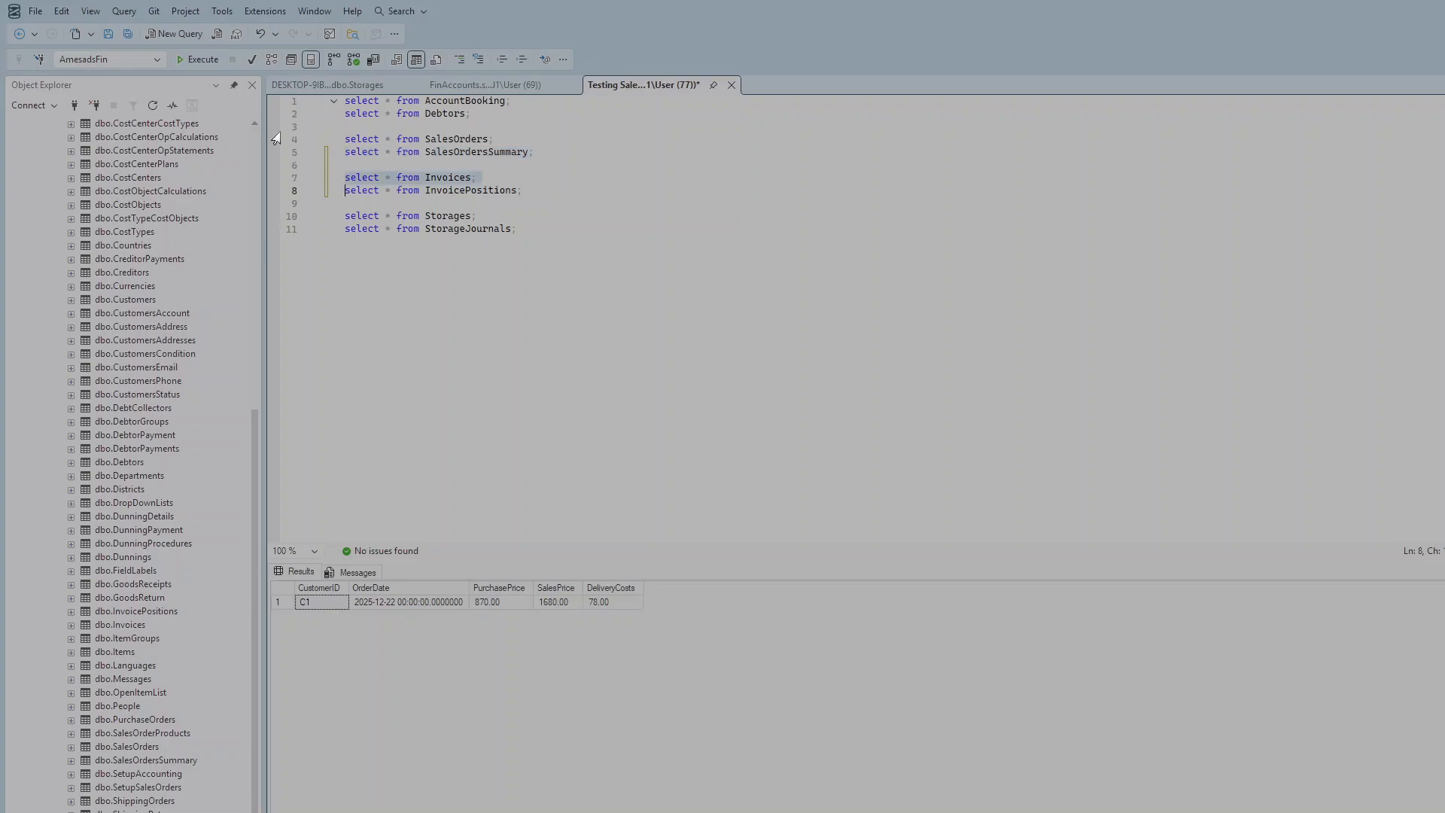
pyautogui.click(199, 60)
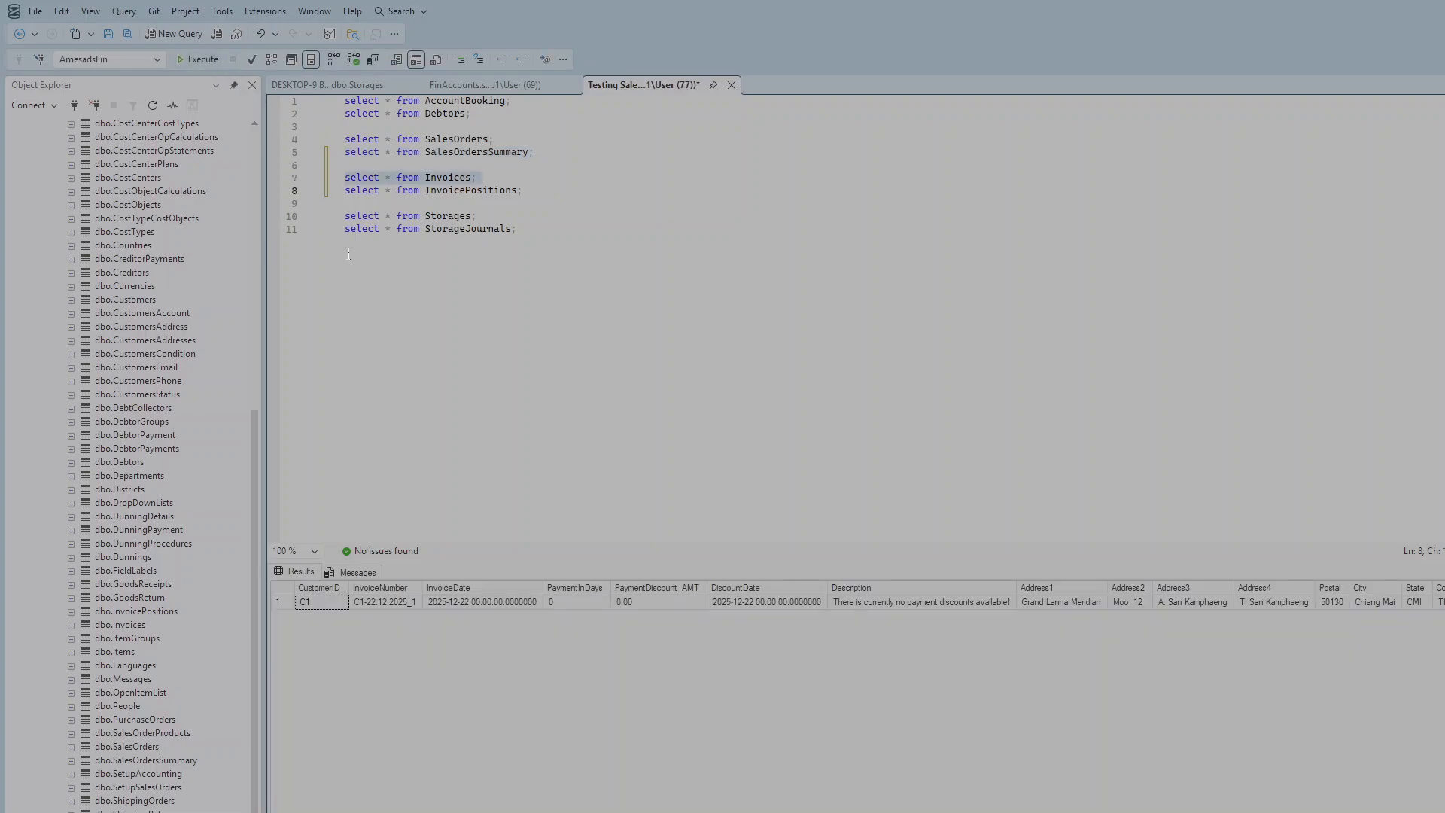
pyautogui.click(286, 192)
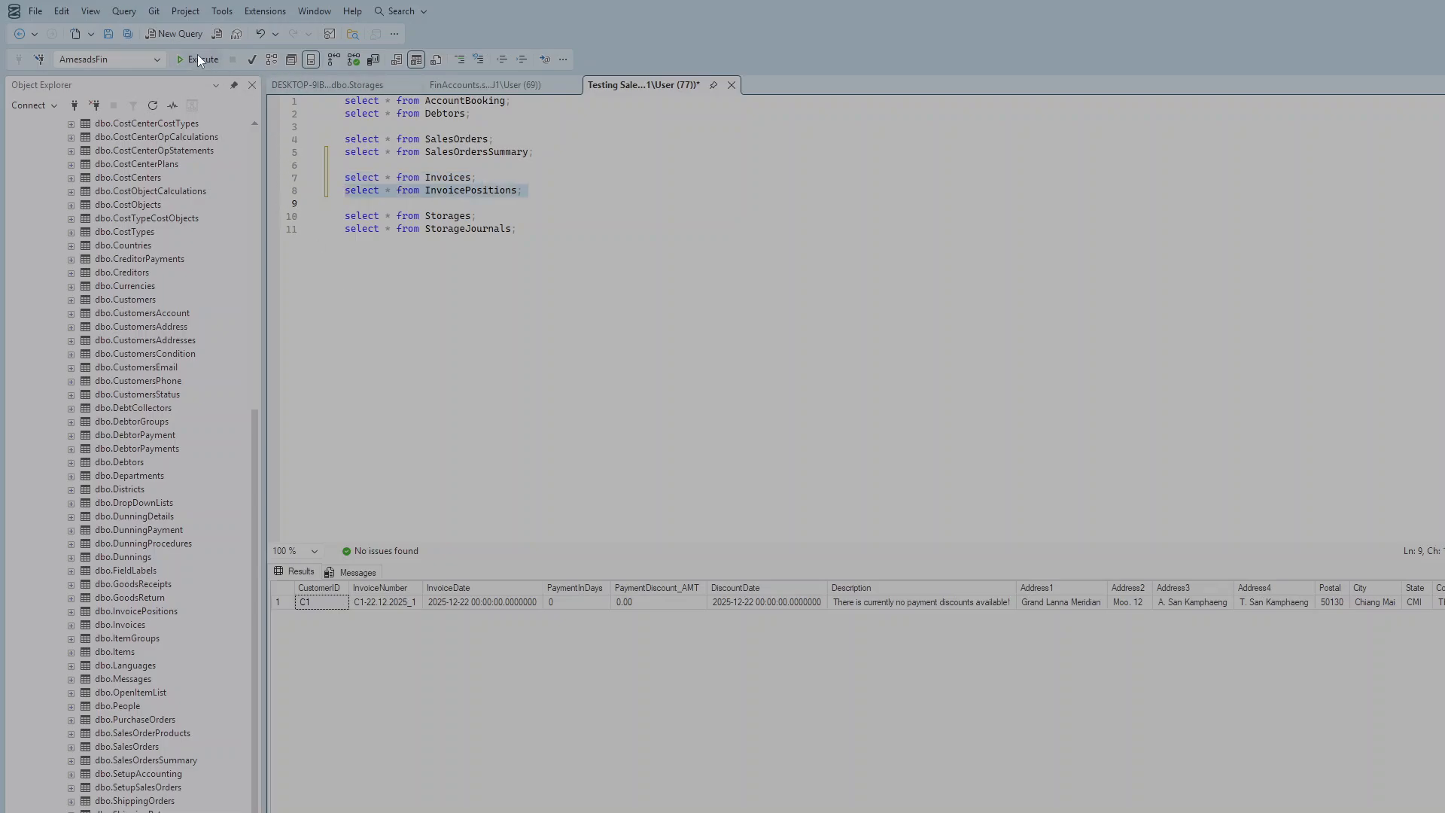
pyautogui.click(198, 58)
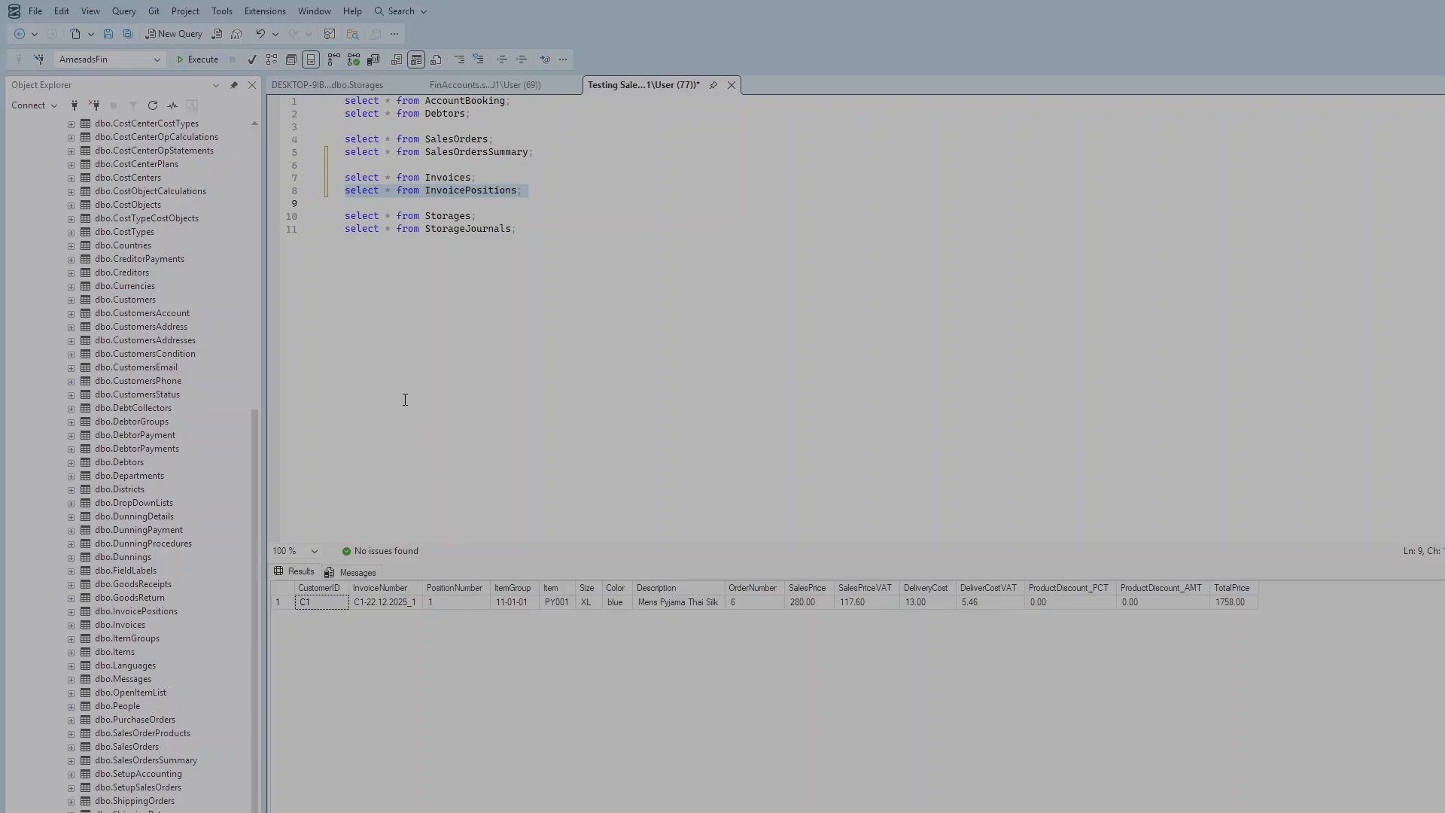
# Step: Query the Storages and StorageJournals tables separately and select the "Shipping to Customer" row for PY001 in the journal
pyautogui.click(293, 216)
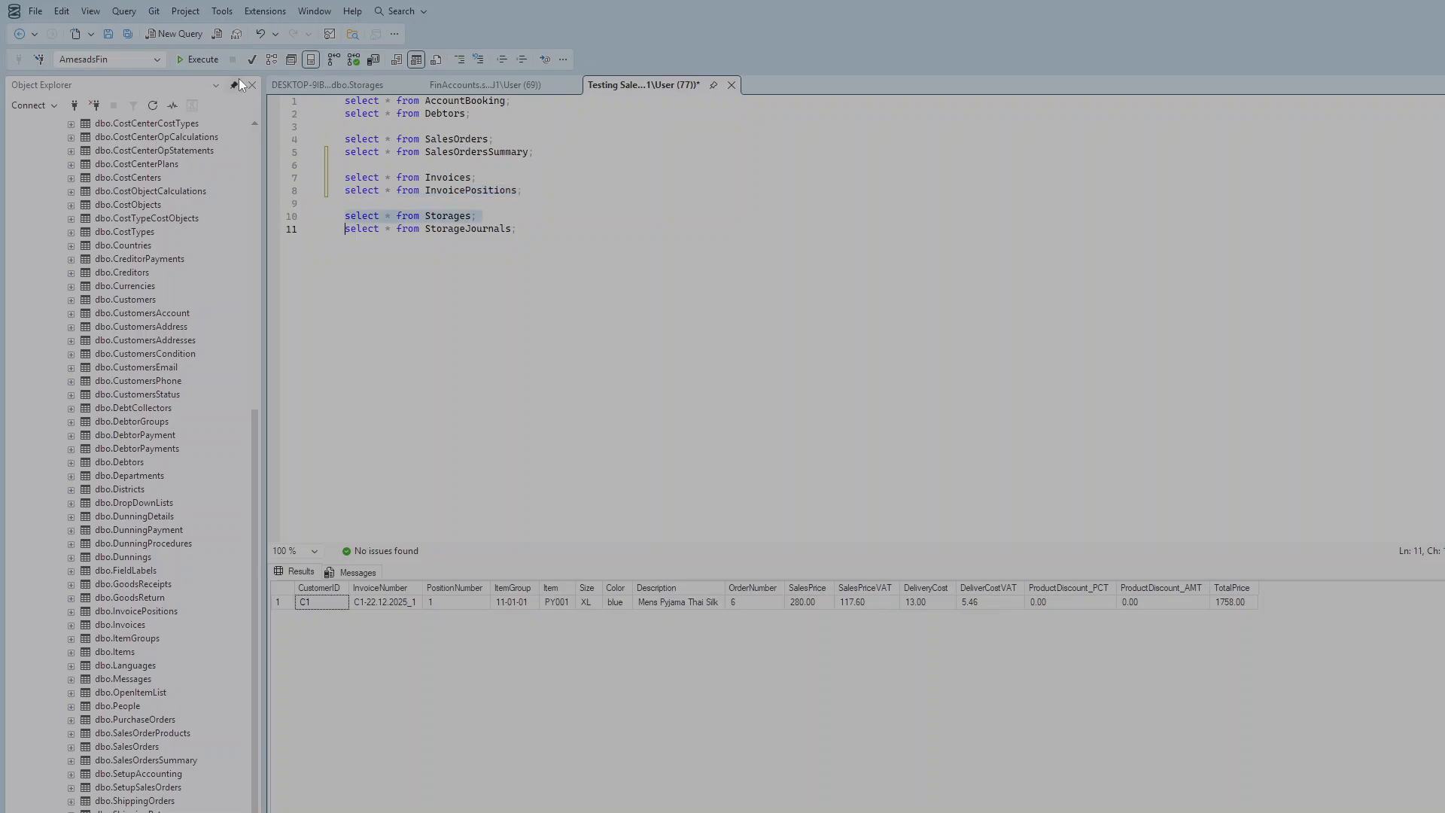
pyautogui.click(189, 58)
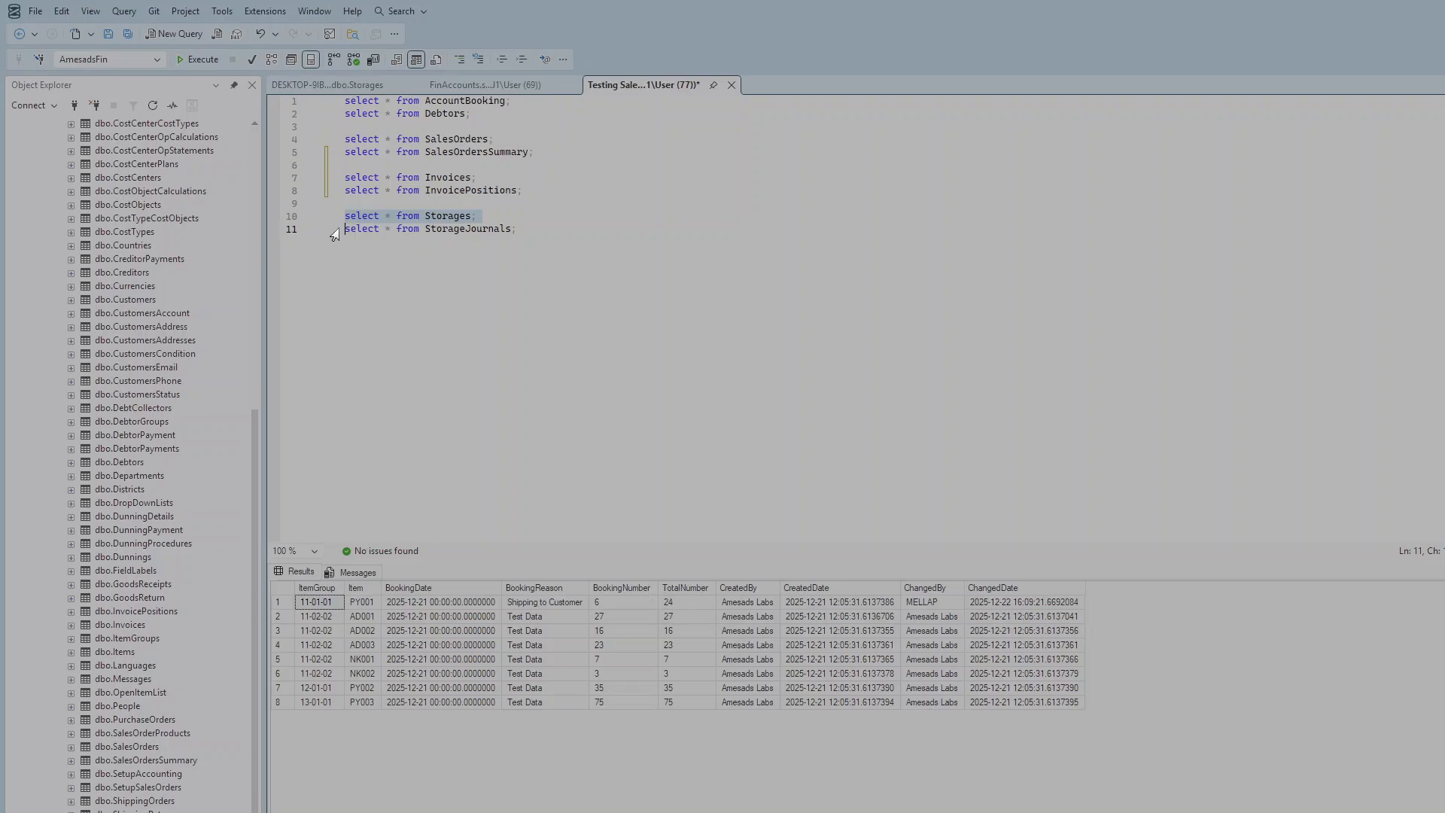
pyautogui.click(304, 228)
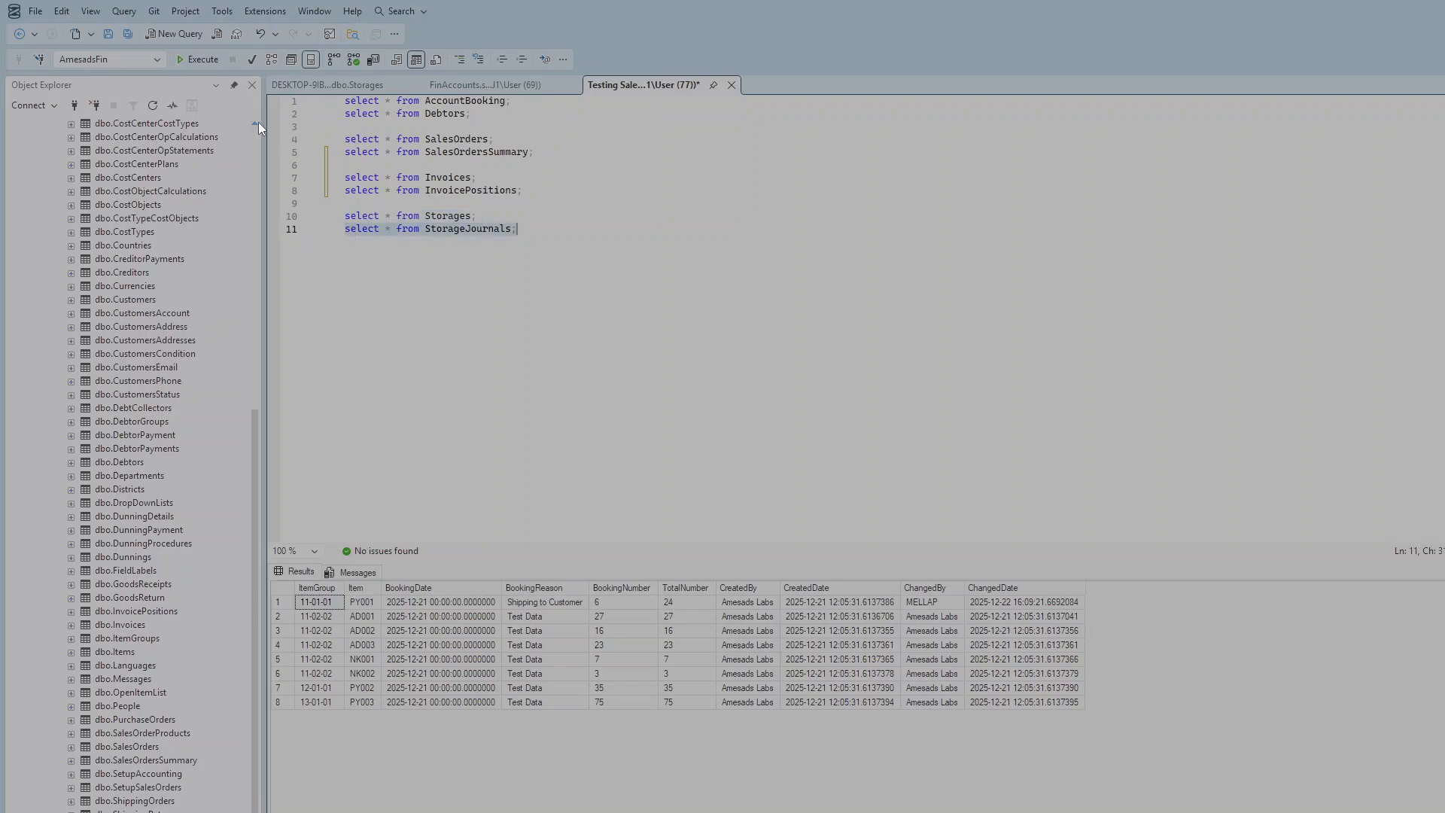
pyautogui.click(200, 59)
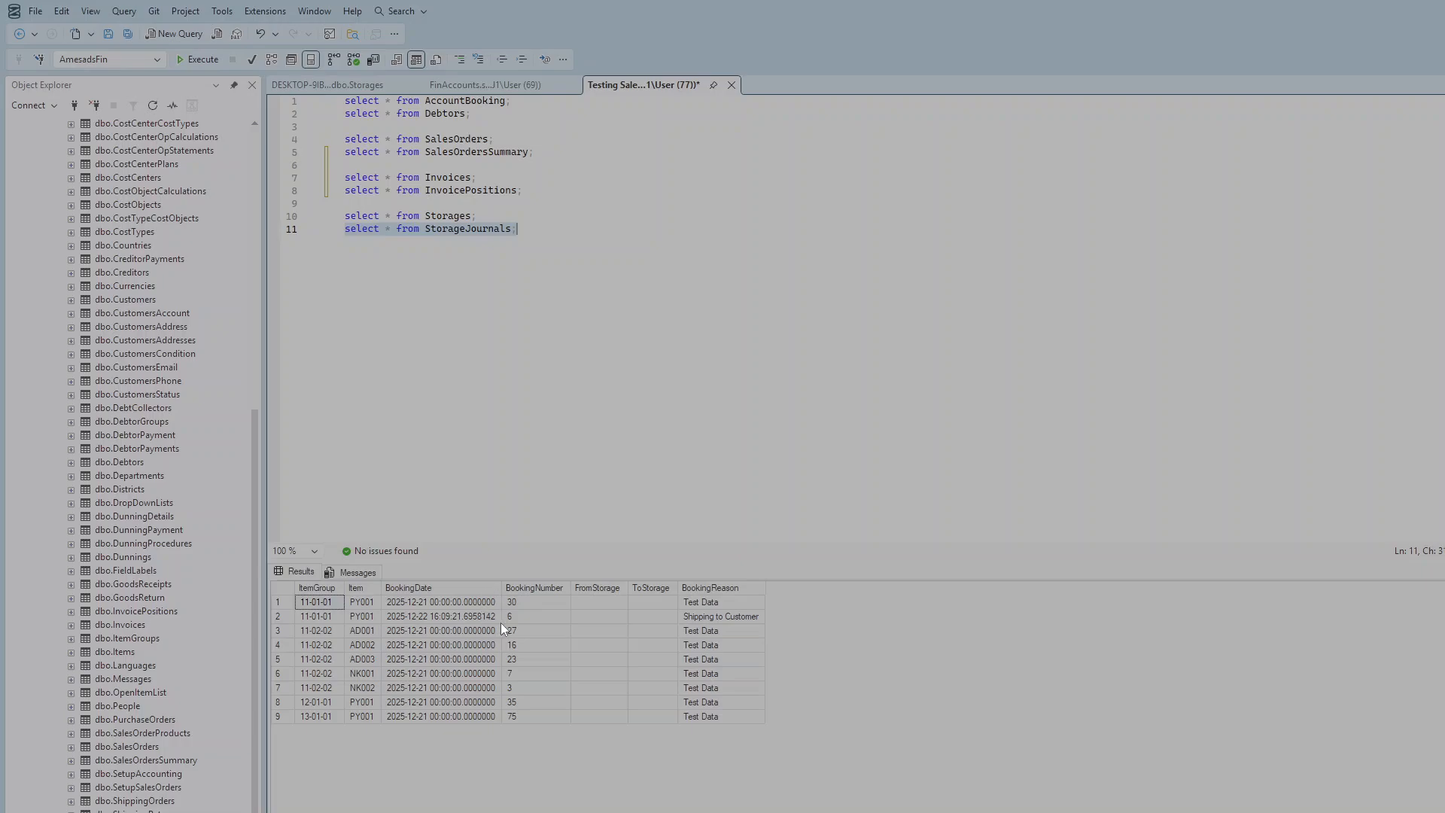
pyautogui.click(277, 616)
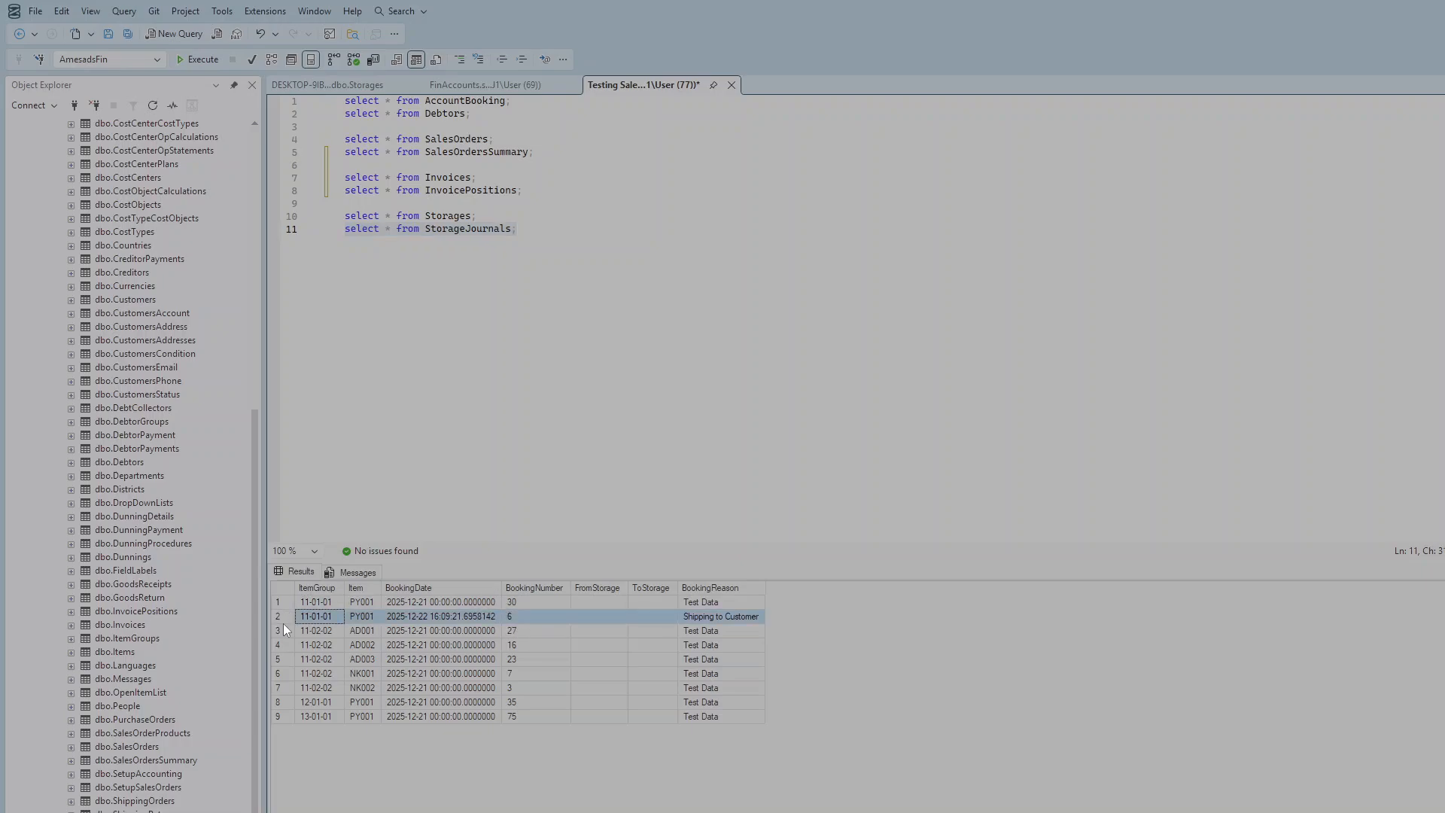